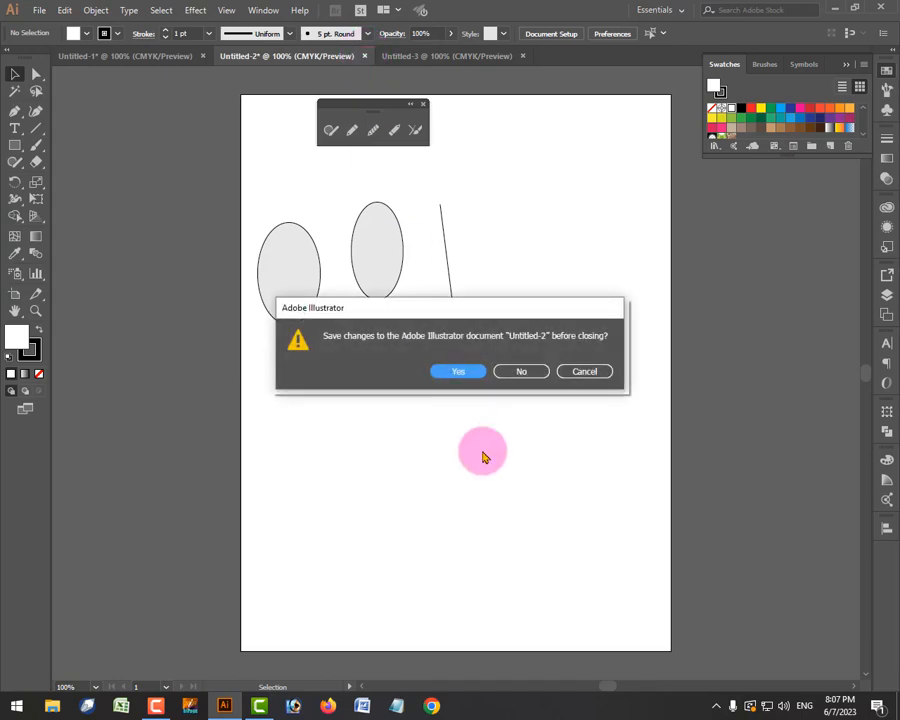
Close the documents Untitled-2 and Untitled-1 without saving, leaving only Untitled-3 open
left_click(528, 372)
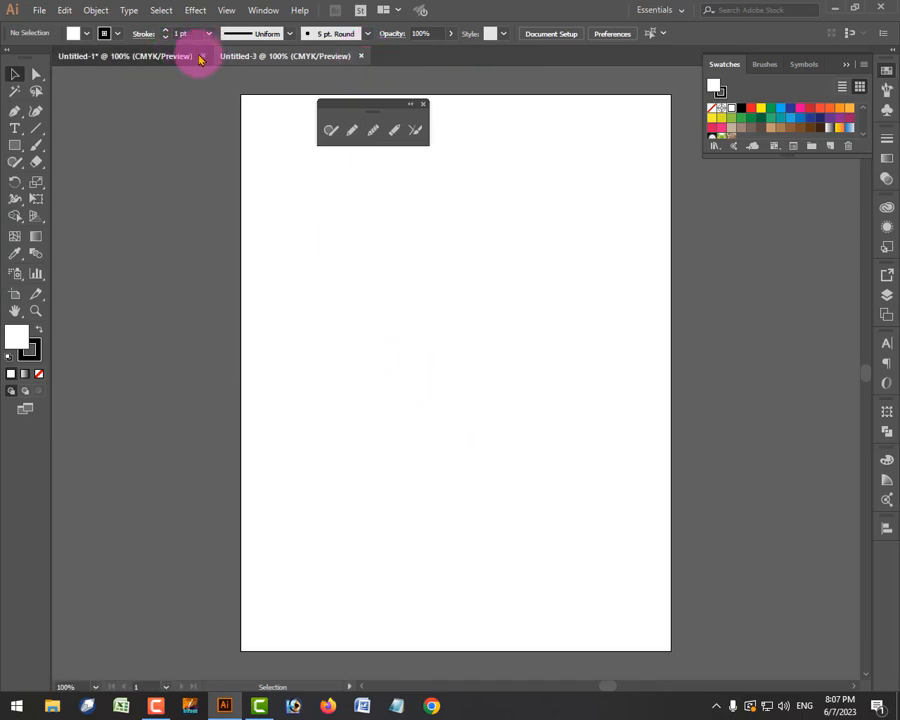
left_click(202, 56)
left_click(514, 369)
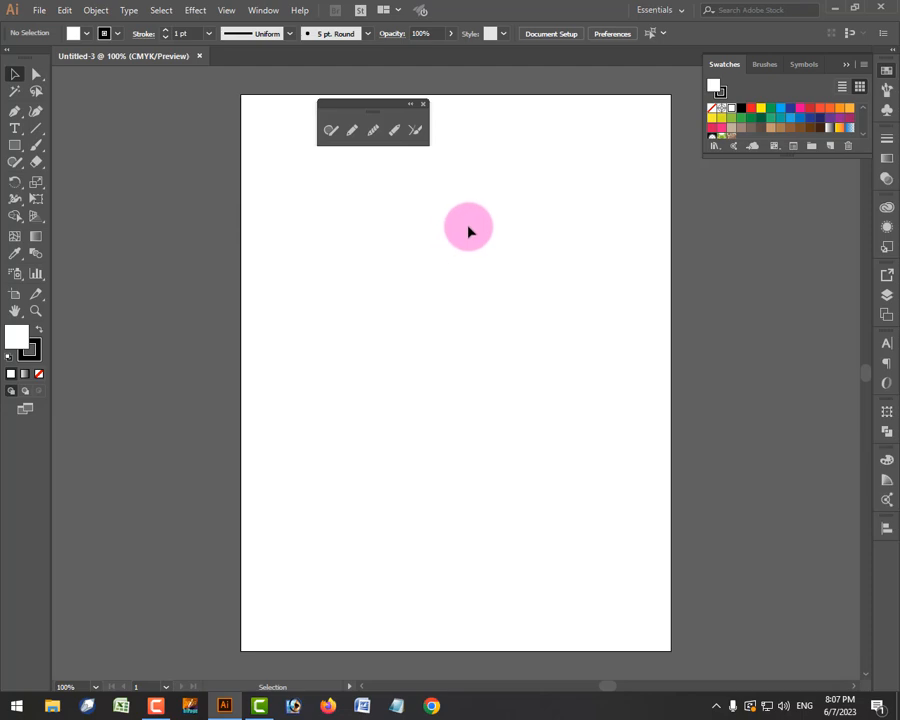
Activate the Pencil tool and move the floating Shaper and Pencil tool group over the artboard's upper-left corner
left_click(13, 168)
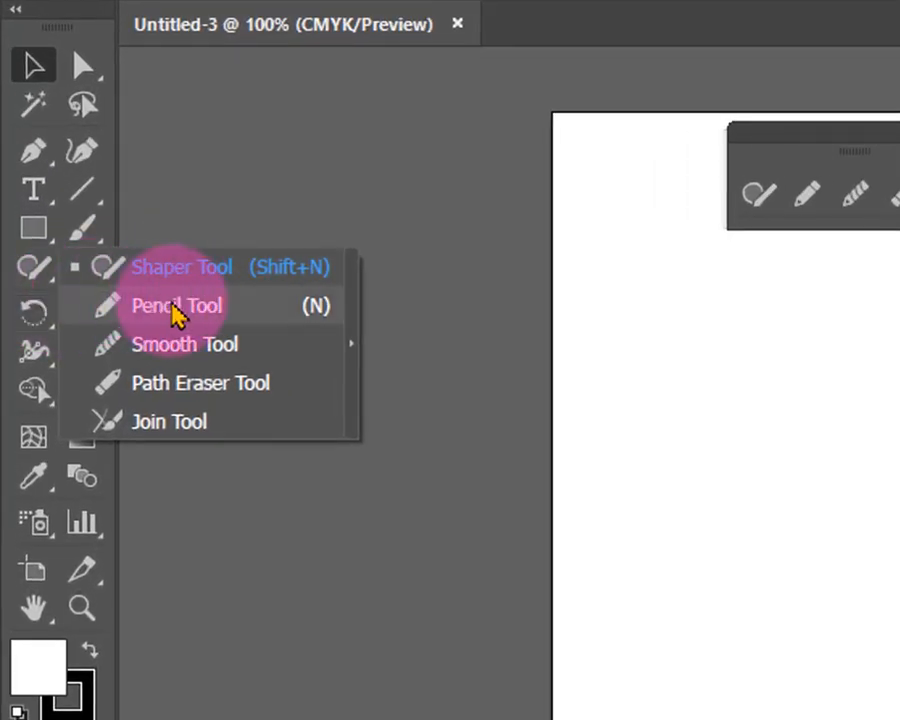
left_click(175, 313)
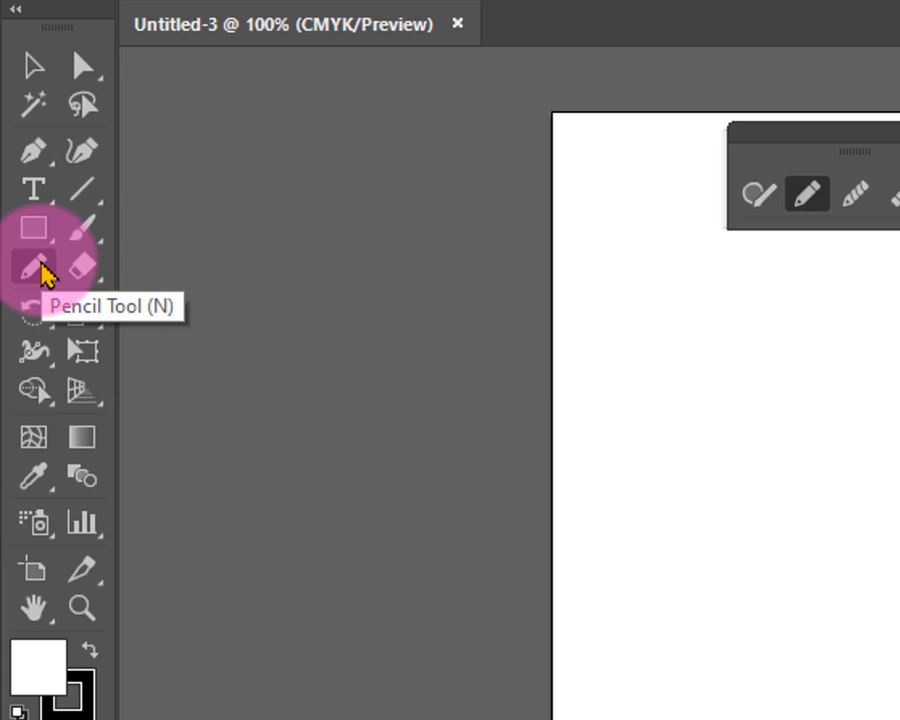
left_click(40, 268)
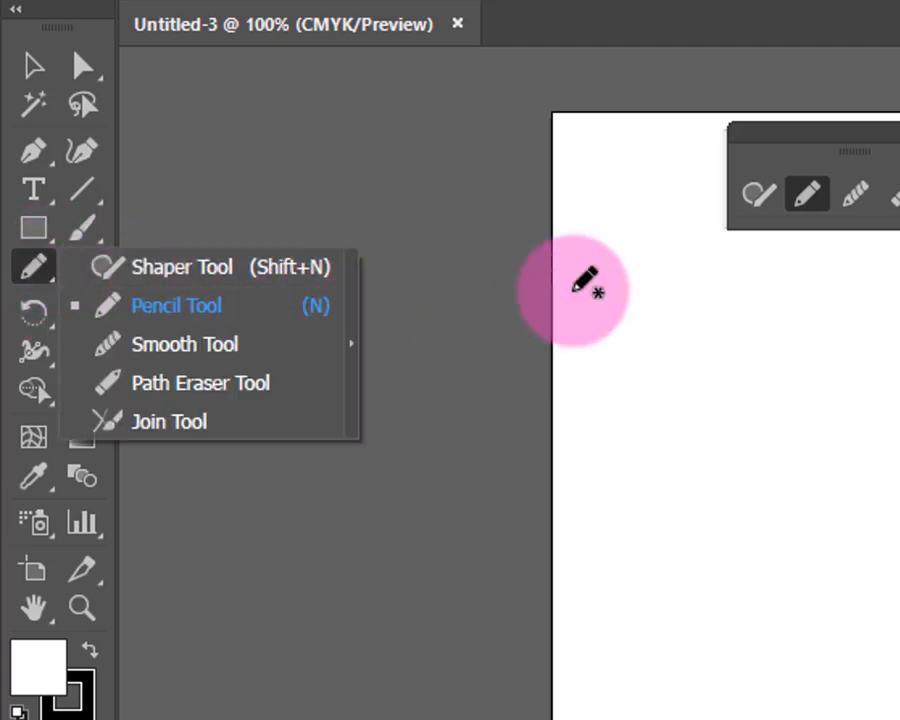
left_click_drag(834, 147, 637, 160)
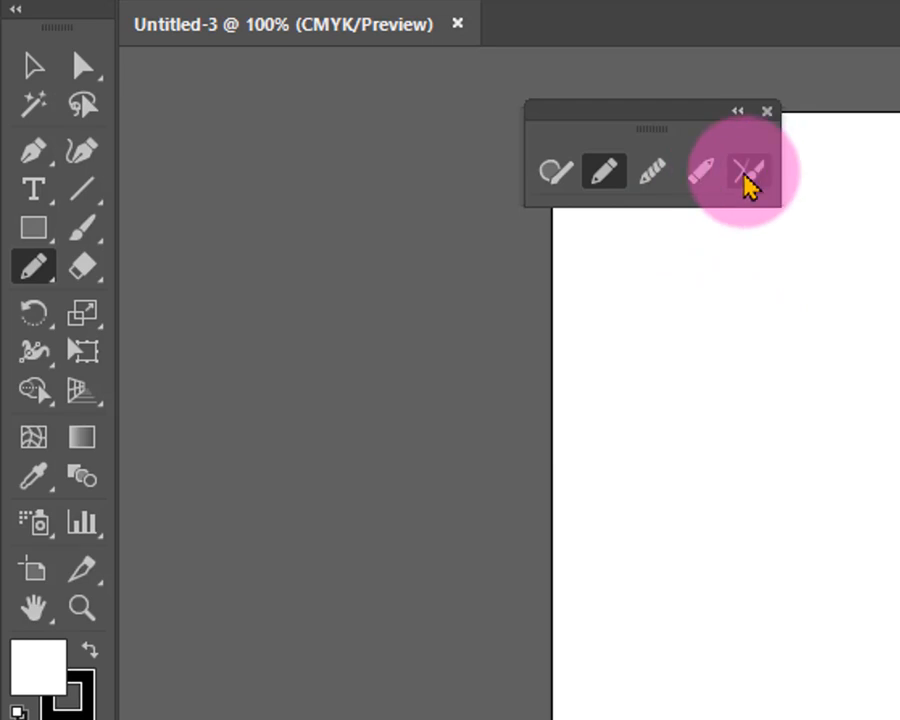
Sketch a circle, a square, a triangle and a hexagon on the artboard with the Shaper tool
left_click(548, 183)
mouse_move(802, 388)
left_mouse_down()
mouse_move(836, 374)
mouse_move(893, 458)
mouse_move(838, 549)
mouse_move(780, 426)
mouse_move(814, 381)
left_mouse_up()
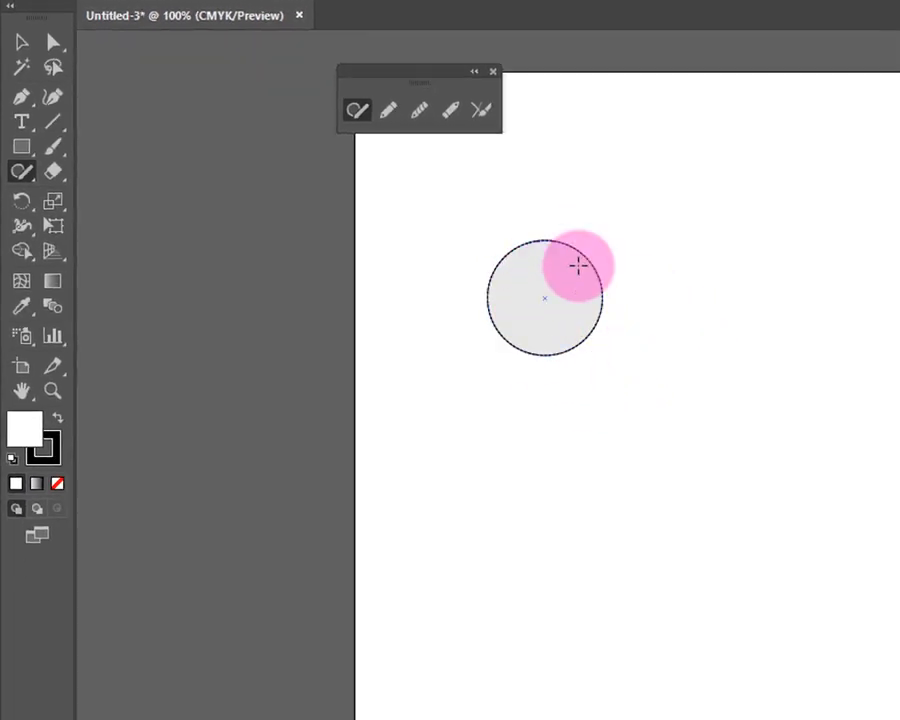
mouse_move(629, 243)
left_mouse_down()
mouse_move(739, 298)
mouse_move(739, 368)
mouse_move(631, 368)
mouse_move(631, 240)
left_mouse_up()
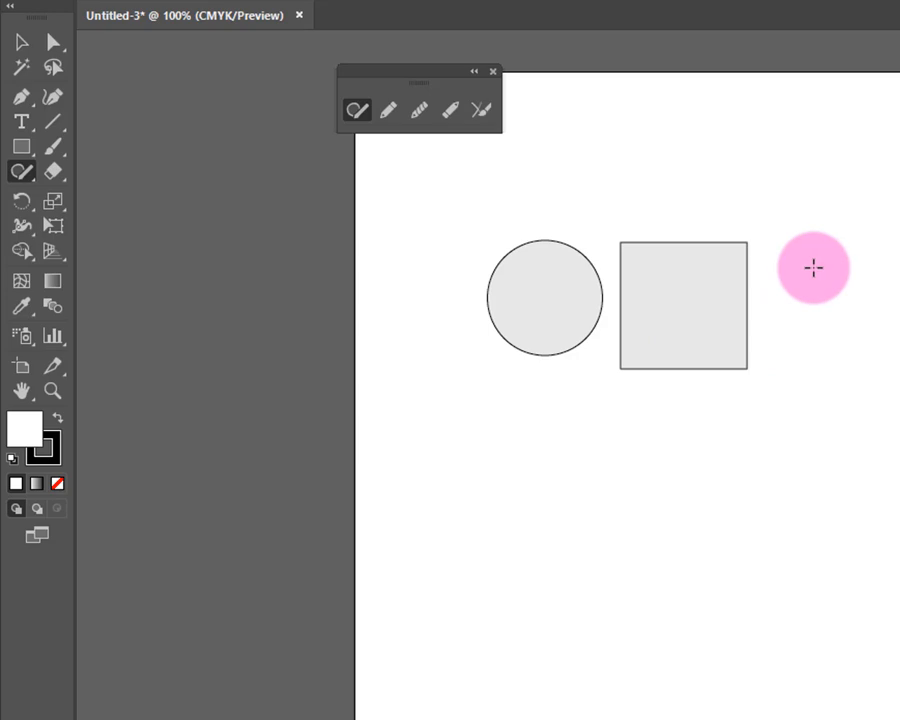
mouse_move(815, 354)
left_mouse_down()
mouse_move(899, 321)
mouse_move(899, 369)
mouse_move(813, 364)
left_mouse_up()
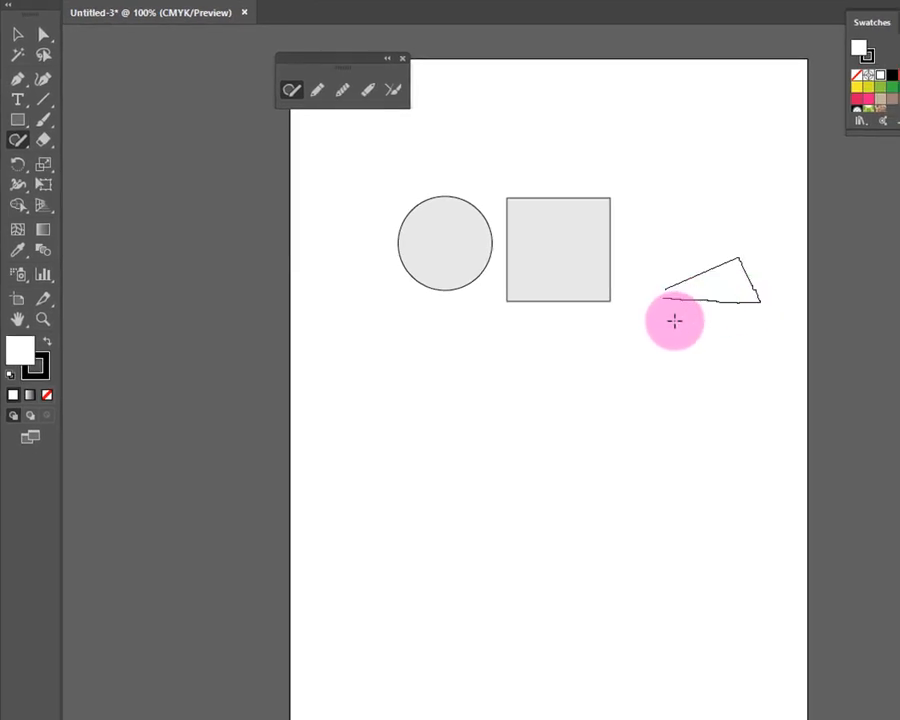
left_click_drag(674, 319, 675, 317)
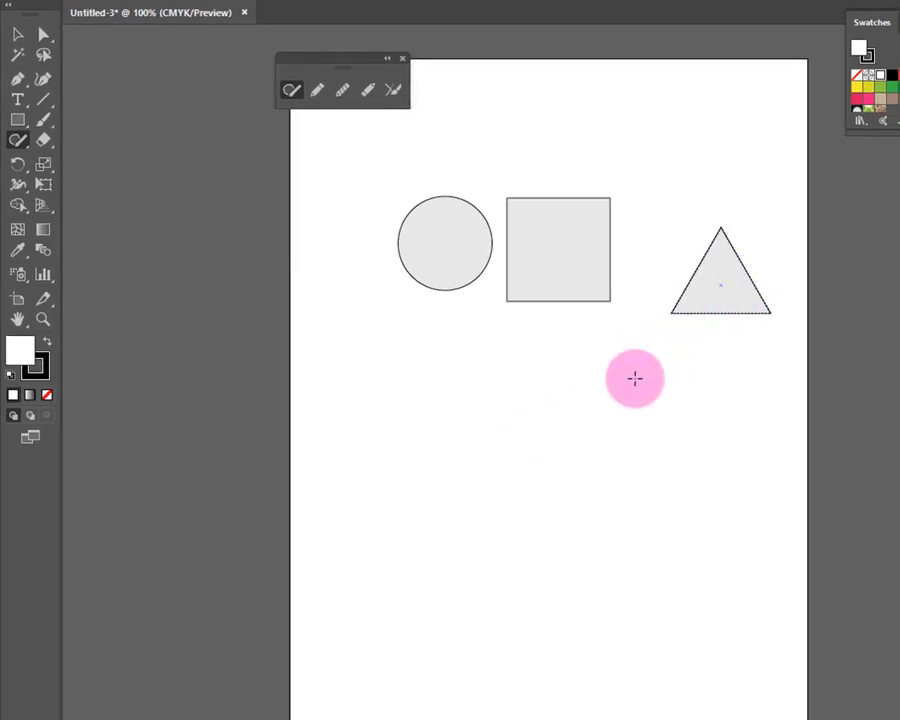
mouse_move(420, 378)
left_mouse_down()
mouse_move(482, 389)
mouse_move(518, 445)
mouse_move(471, 510)
mouse_move(397, 465)
mouse_move(428, 372)
left_mouse_up()
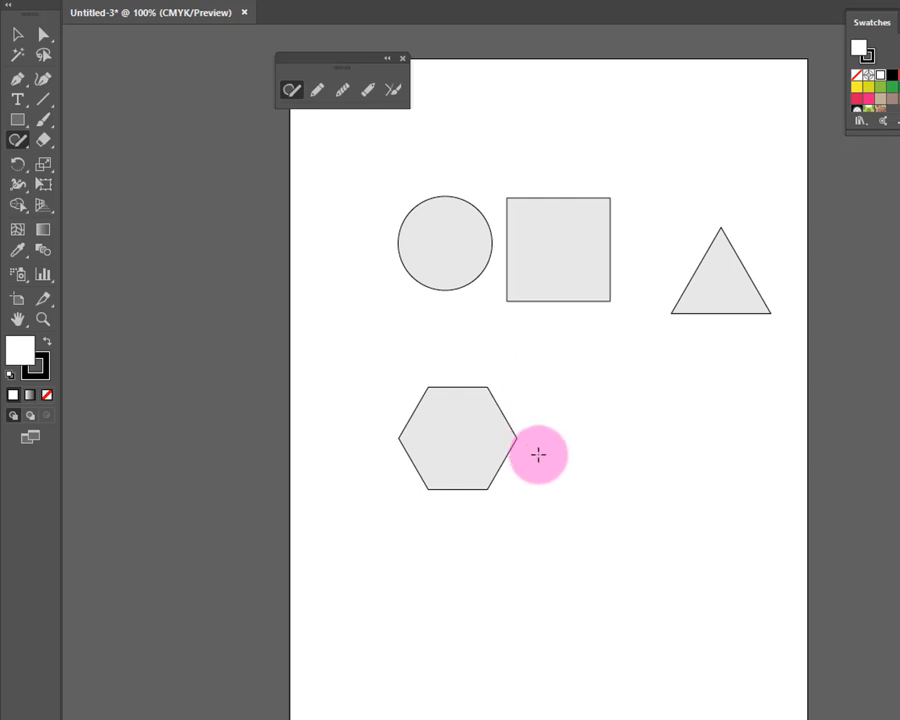
Select the circle, square, triangle and hexagon together and delete them
left_click(17, 37)
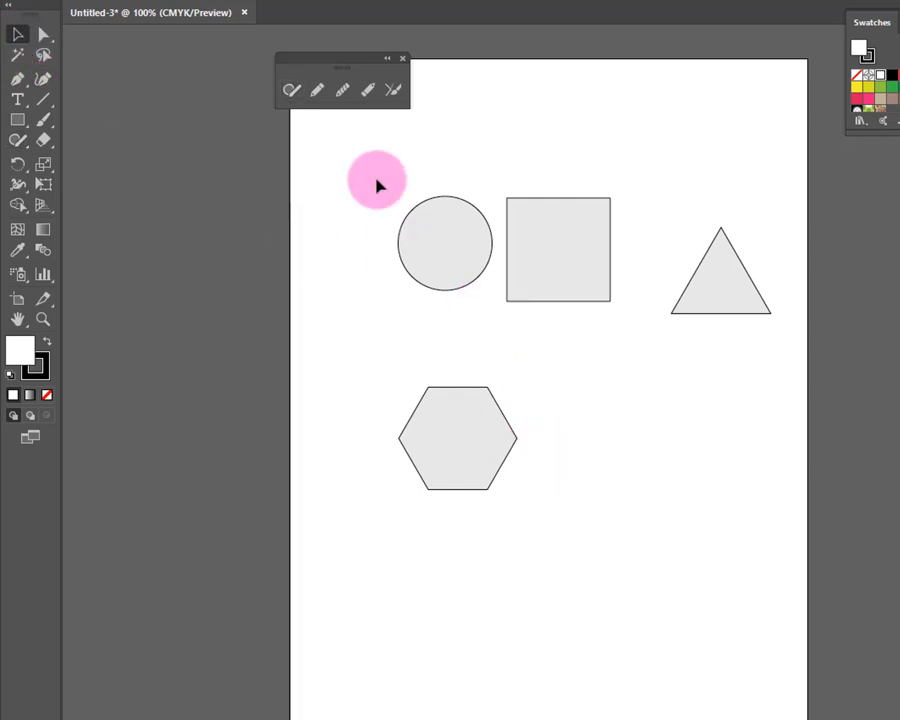
left_click_drag(390, 193, 754, 462)
key("Delete")
Draw a freehand five-pointed star and a large jagged scribble below it with the Pencil tool
left_click(325, 78)
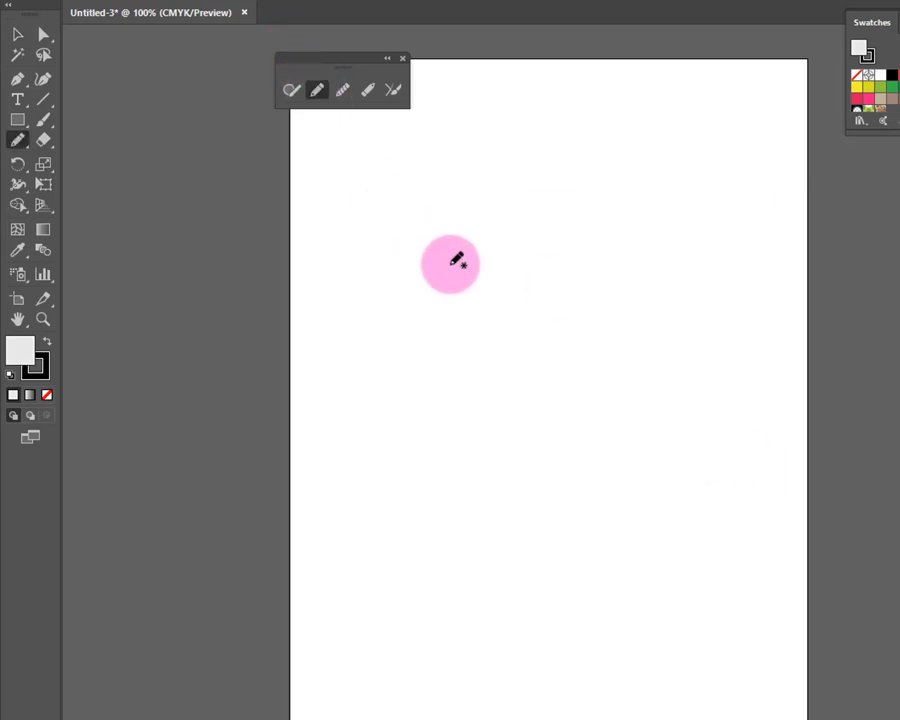
mouse_move(452, 283)
left_mouse_down()
mouse_move(532, 219)
mouse_move(574, 357)
mouse_move(456, 228)
mouse_move(557, 261)
mouse_move(453, 281)
left_mouse_up()
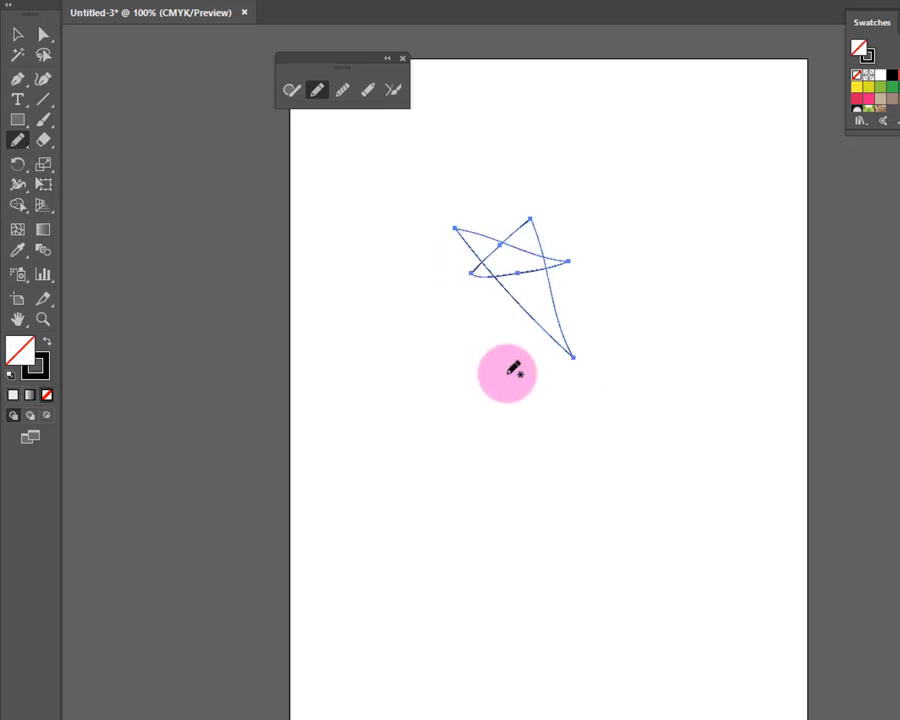
mouse_move(384, 496)
left_mouse_down()
mouse_move(440, 355)
mouse_move(423, 384)
mouse_move(446, 504)
mouse_move(447, 365)
mouse_move(429, 365)
mouse_move(412, 390)
mouse_move(403, 446)
mouse_move(448, 338)
mouse_move(505, 505)
mouse_move(506, 468)
mouse_move(523, 437)
mouse_move(508, 362)
mouse_move(533, 411)
mouse_move(529, 515)
mouse_move(429, 417)
mouse_move(440, 525)
left_mouse_up()
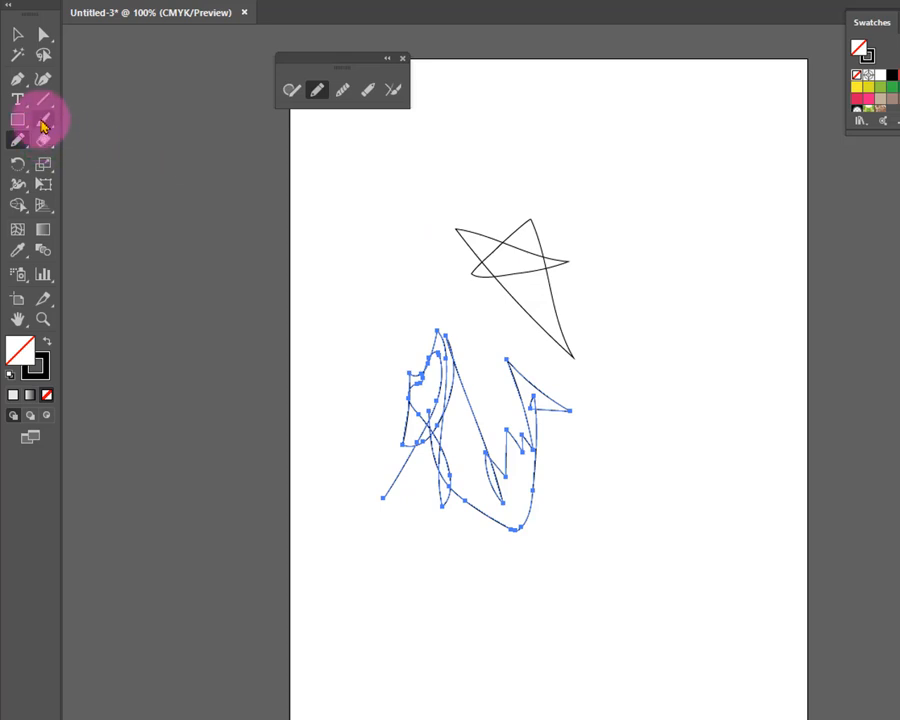
Apply the Denim Seam pattern brush to the selected scribble, accepting the brush's options
mouse_move(42, 124)
left_mouse_down()
mouse_move(116, 124)
mouse_move(104, 131)
mouse_move(126, 122)
left_mouse_up()
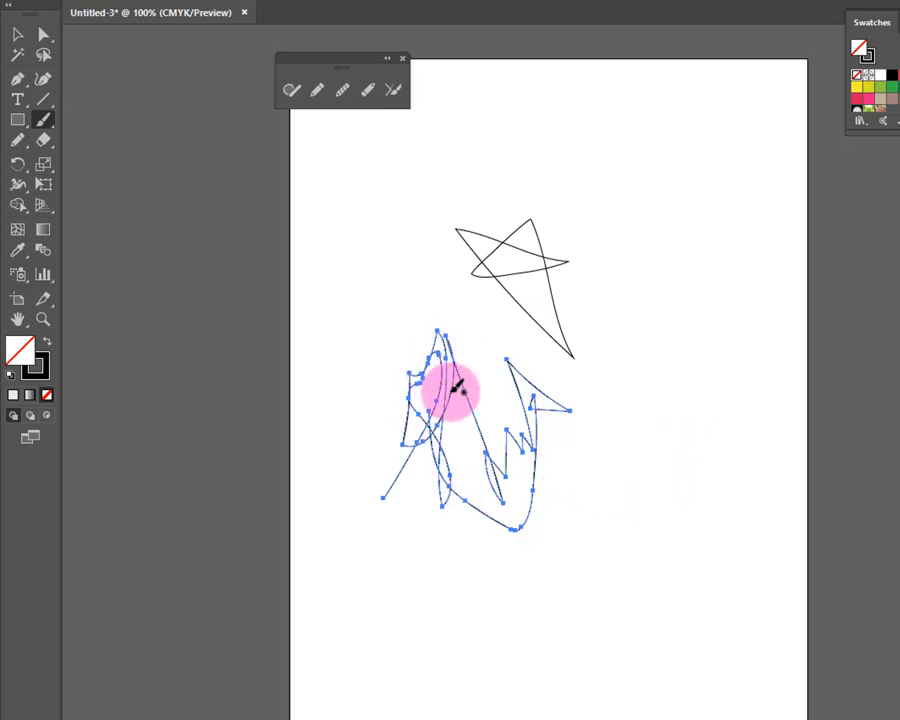
left_click(882, 100)
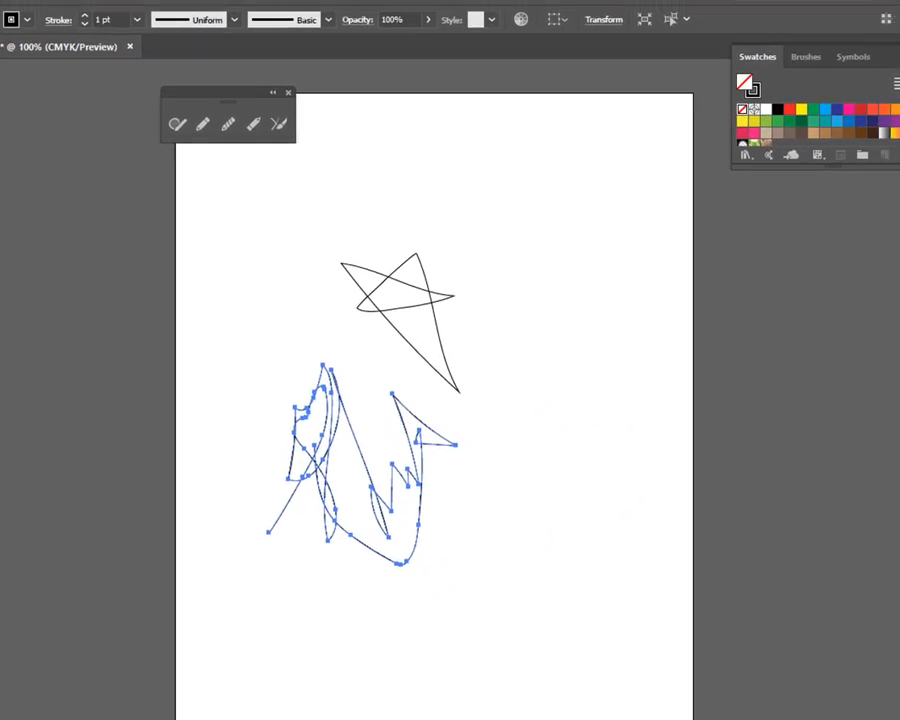
scroll(815, 138, "down", 6)
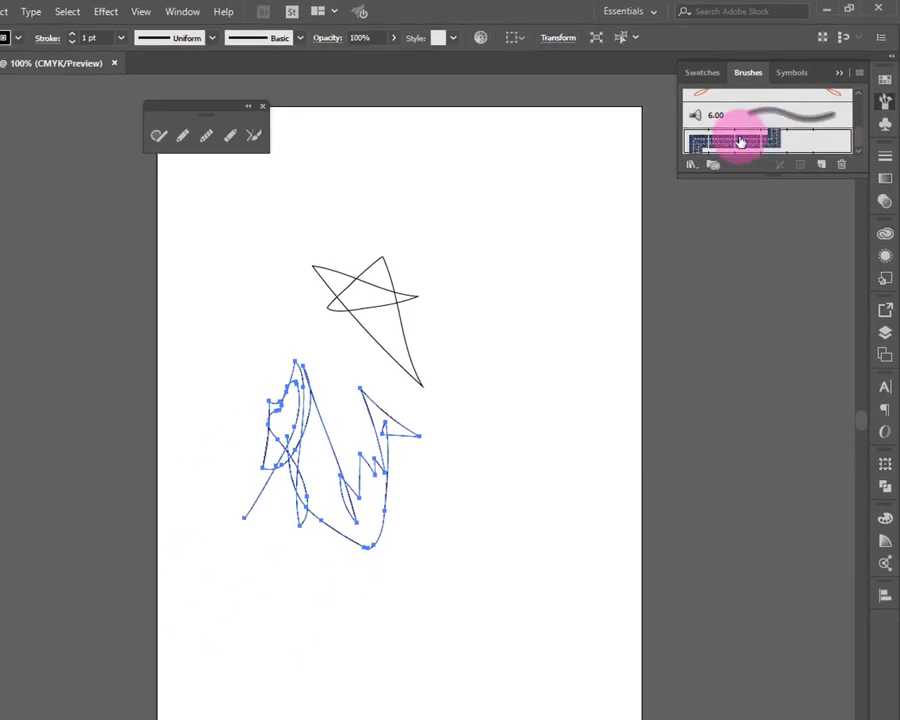
left_click(740, 141)
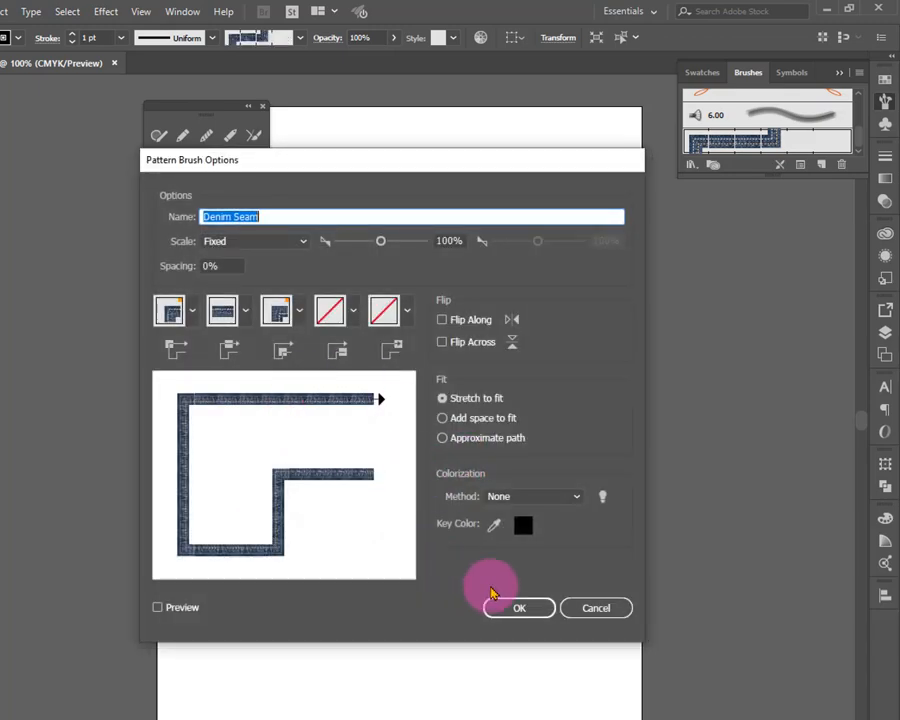
left_click(524, 610)
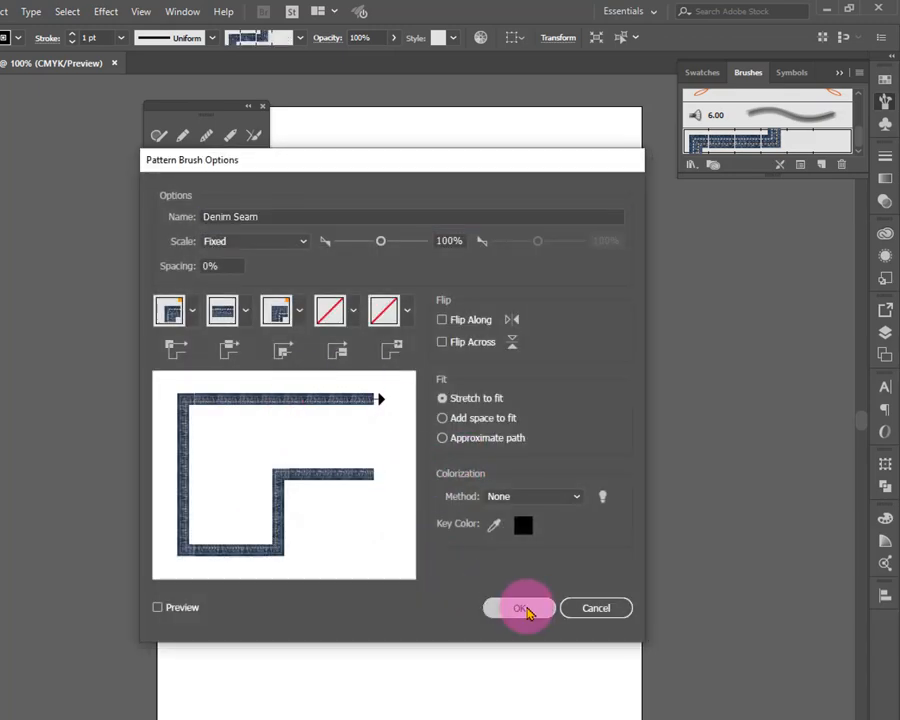
left_click(348, 447)
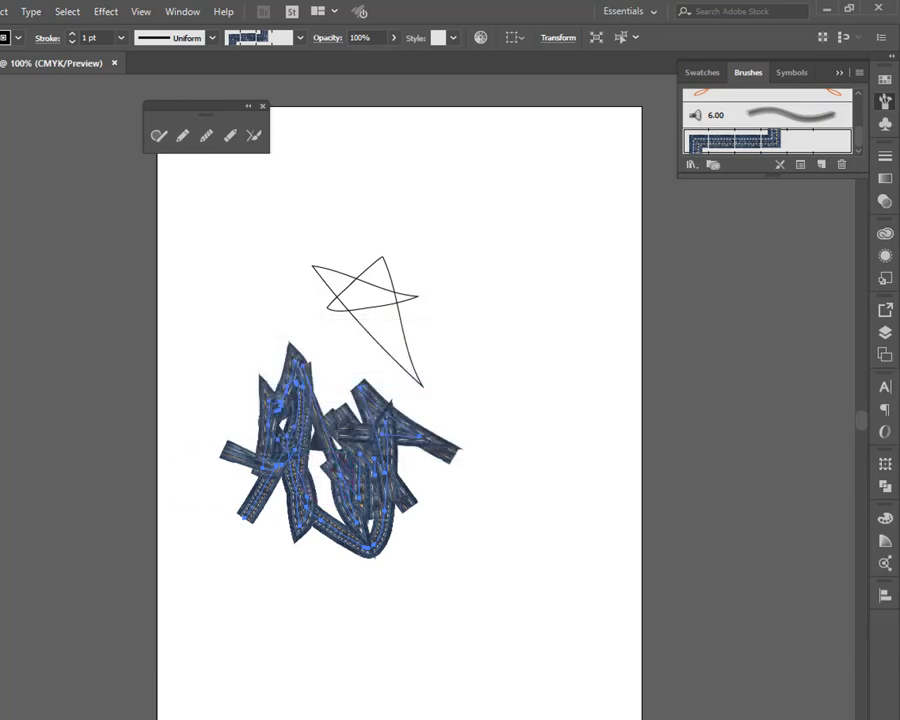
Draw a tall vertical Denim Seam stroke to the right of the scribble and delete all artwork
left_click(489, 368)
mouse_move(512, 351)
left_mouse_down()
mouse_move(515, 569)
mouse_move(508, 603)
left_mouse_up()
left_click(747, 154)
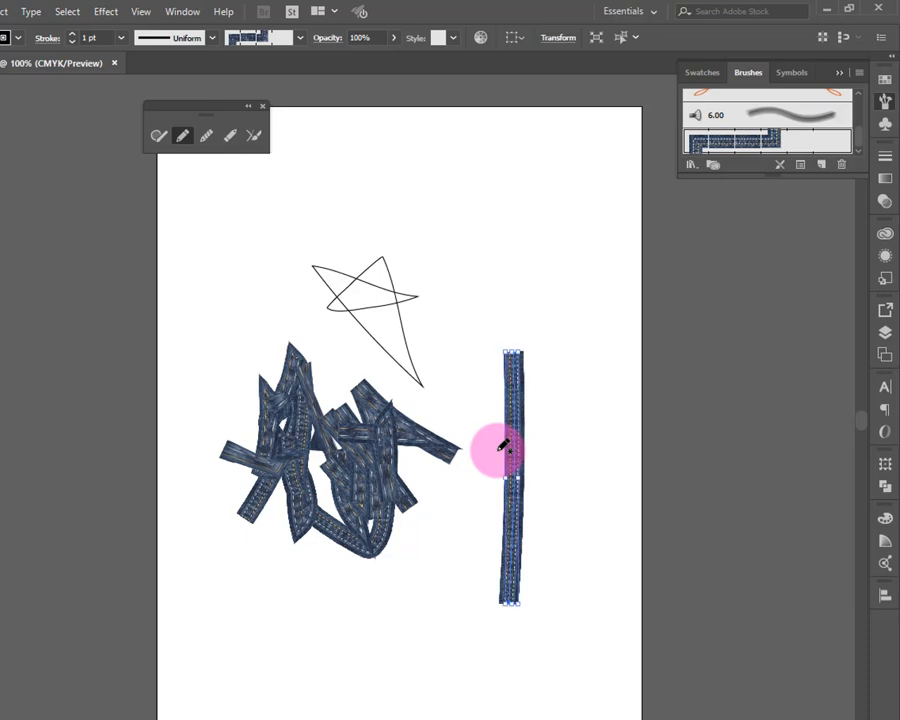
key("ctrl+a")
key("Delete")
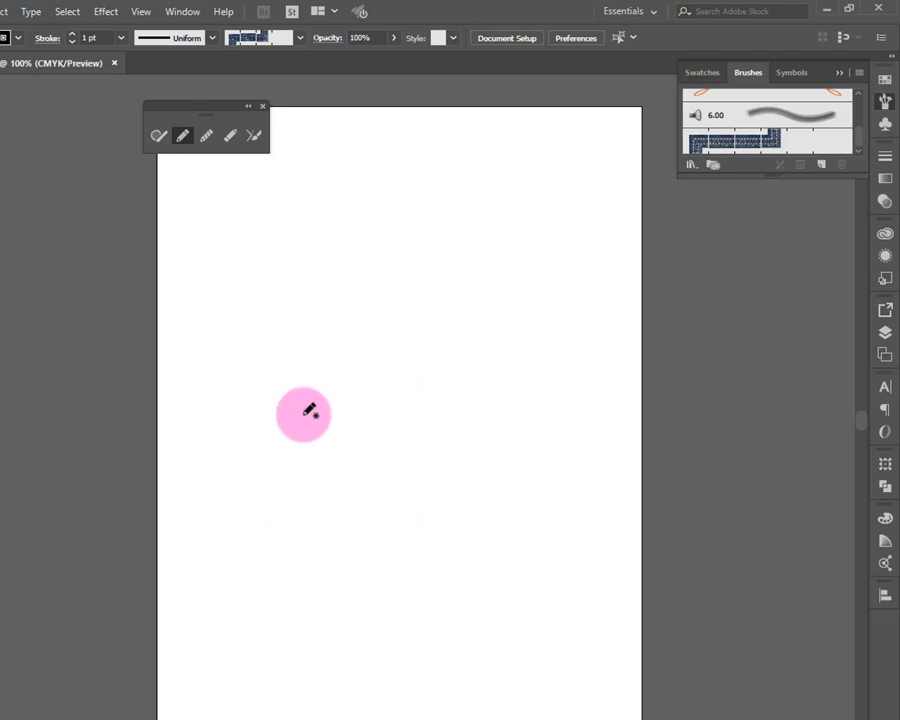
Draw a tall, narrow freehand loop with the Pencil tool and apply the Denim Seam brush to it
mouse_move(220, 466)
left_mouse_down()
mouse_move(240, 316)
mouse_move(228, 487)
left_mouse_up()
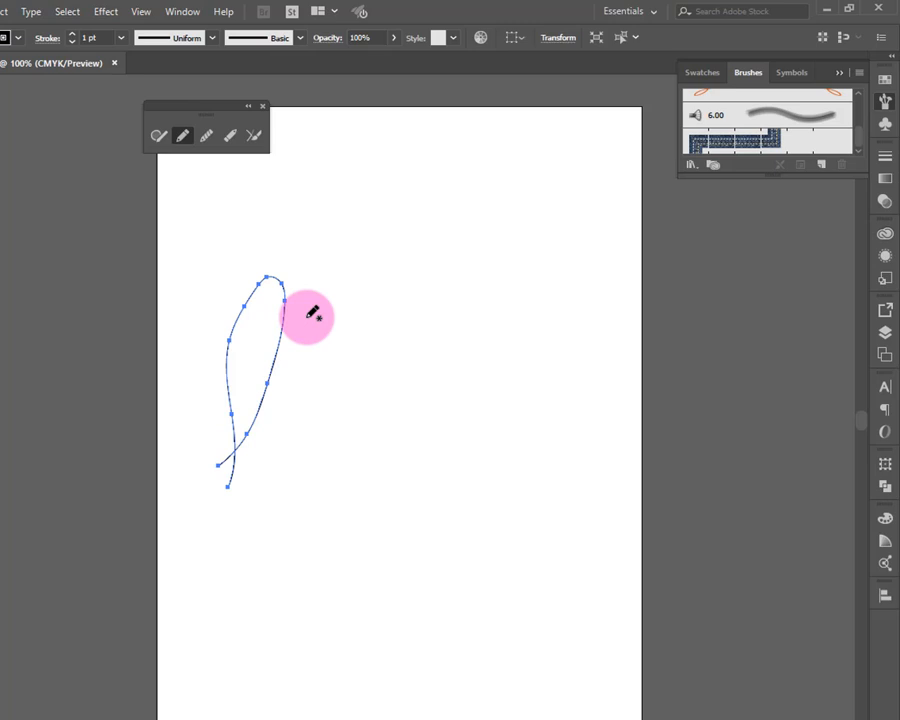
left_click(35, 148)
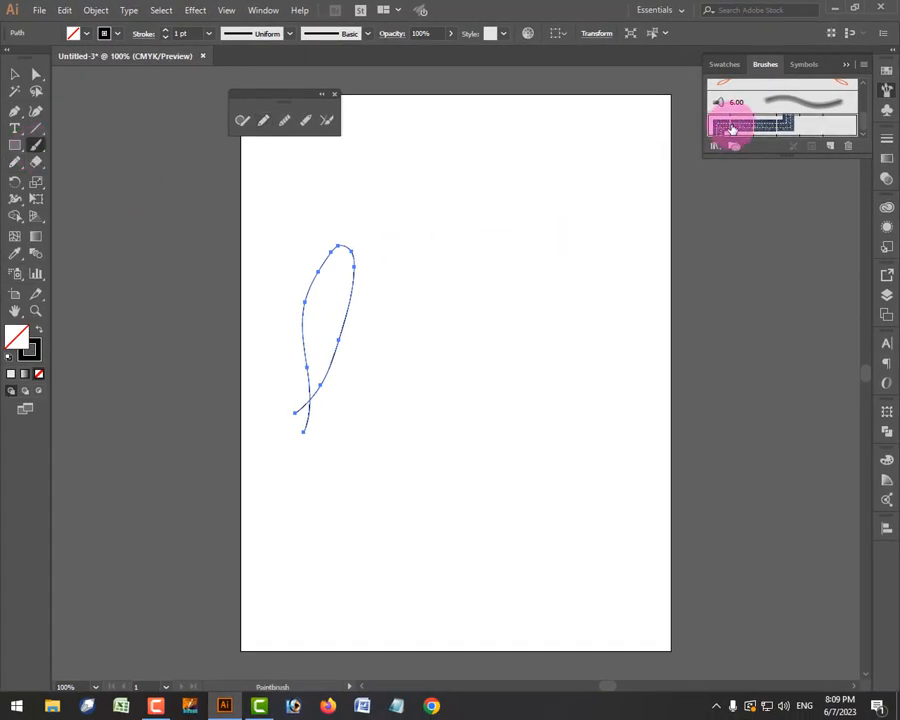
Paint a few freehand Denim Seam strokes beside the loop with the Paintbrush tool and delete all artwork
mouse_move(385, 388)
left_mouse_down()
mouse_move(410, 299)
mouse_move(418, 331)
left_mouse_up()
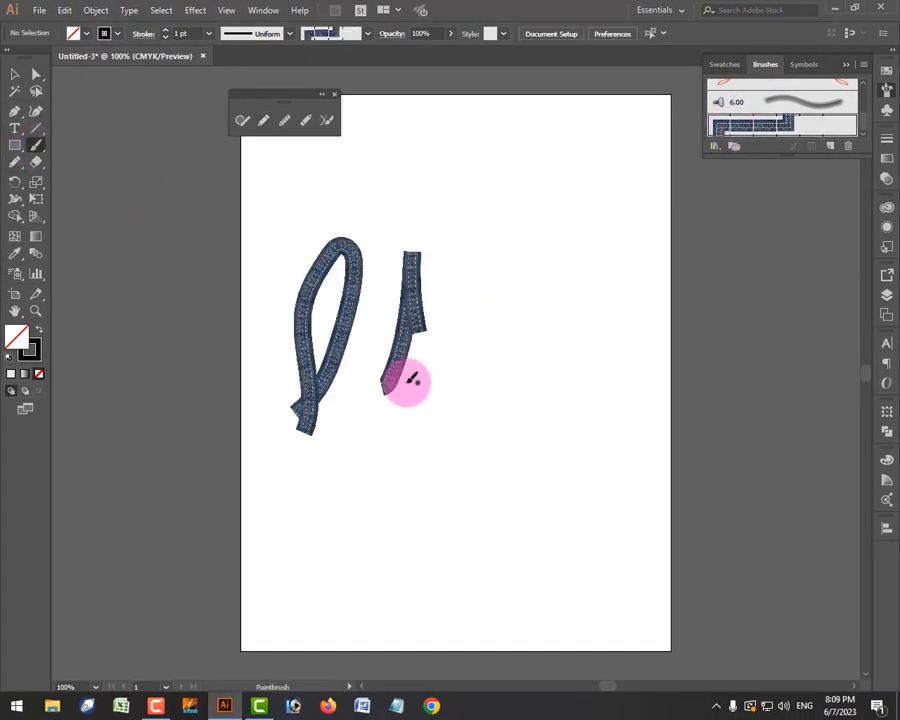
mouse_move(412, 460)
left_mouse_down()
mouse_move(388, 422)
mouse_move(378, 432)
left_mouse_up()
mouse_move(490, 323)
left_mouse_down()
mouse_move(552, 346)
mouse_move(527, 468)
left_mouse_up()
key("ctrl+a")
key("Delete")
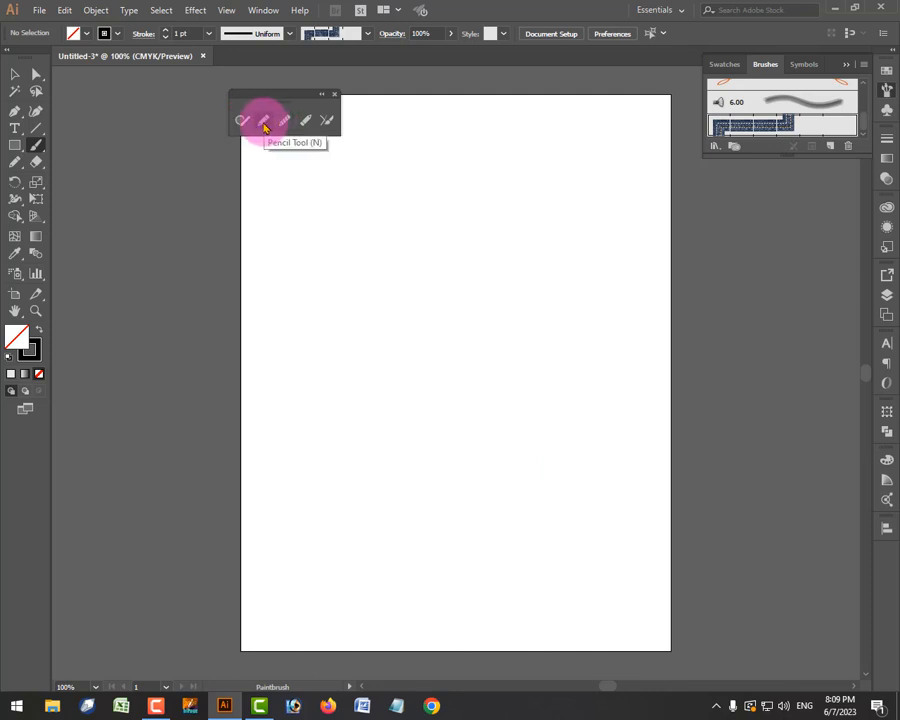
Draw a cluster of sixteen crossing freehand lines and arcs in the middle of the artboard with the Pencil tool
left_click_drag(362, 382, 478, 291)
left_click_drag(378, 425, 502, 339)
left_click_drag(389, 256, 480, 472)
left_click_drag(541, 366, 403, 362)
left_click_drag(472, 330, 568, 362)
left_click_drag(480, 406, 448, 443)
left_click_drag(486, 343, 443, 433)
left_click_drag(441, 273, 533, 366)
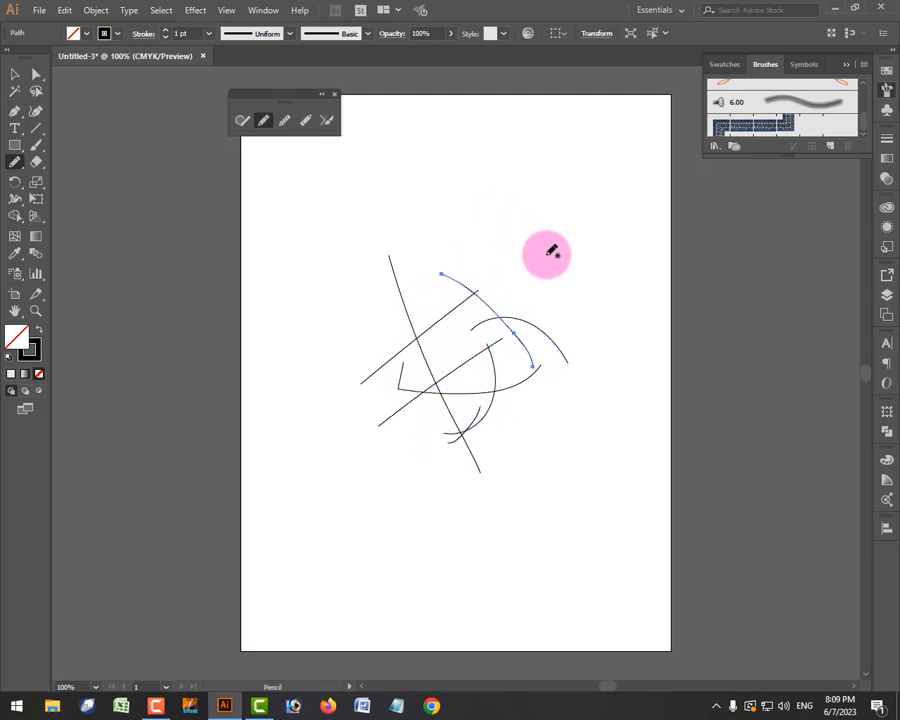
left_click_drag(538, 197, 423, 314)
left_click_drag(462, 214, 576, 328)
mouse_move(468, 187)
left_mouse_down()
mouse_move(532, 342)
mouse_move(466, 386)
left_mouse_up()
left_click_drag(376, 228, 623, 473)
left_click_drag(596, 272, 398, 469)
left_click_drag(321, 304, 527, 509)
left_click_drag(476, 271, 476, 494)
left_click_drag(365, 336, 440, 410)
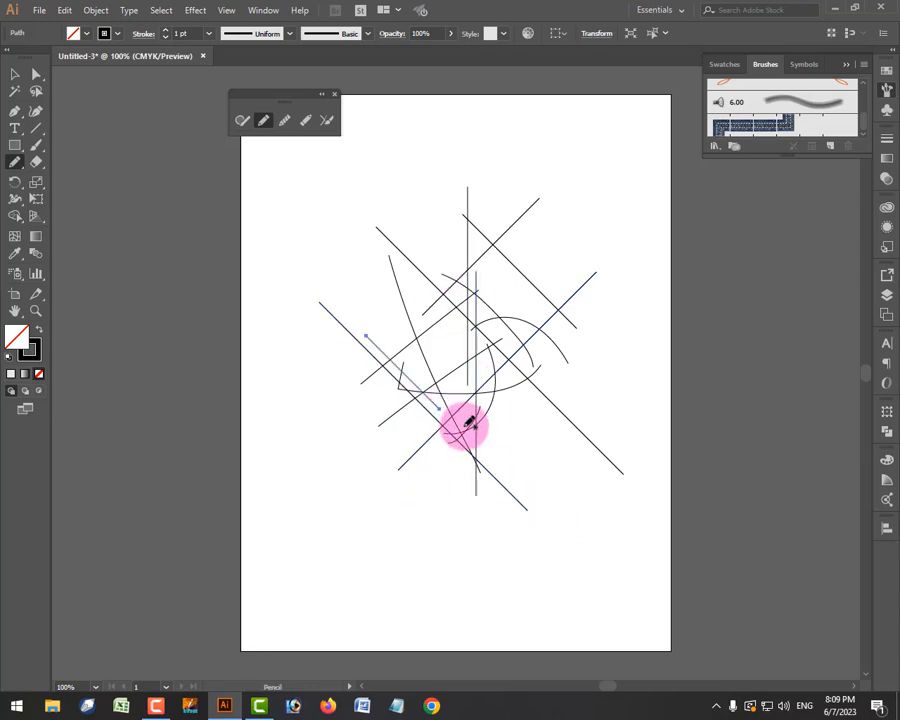
Delete all the crossing pencil lines from the artboard
key("ctrl+a")
key("Delete")
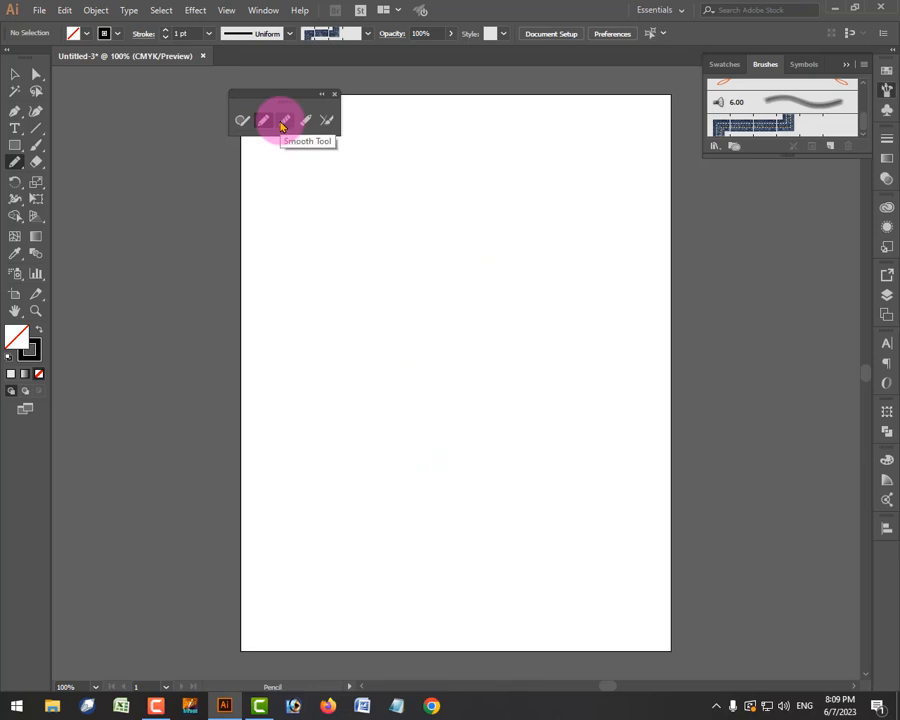
Draw a zigzag path across the artboard with the Pencil tool and round its third and fourth peaks with the Smooth tool
mouse_move(291, 308)
left_mouse_down()
mouse_move(312, 262)
mouse_move(444, 244)
mouse_move(507, 338)
mouse_move(591, 262)
mouse_move(700, 261)
left_mouse_up()
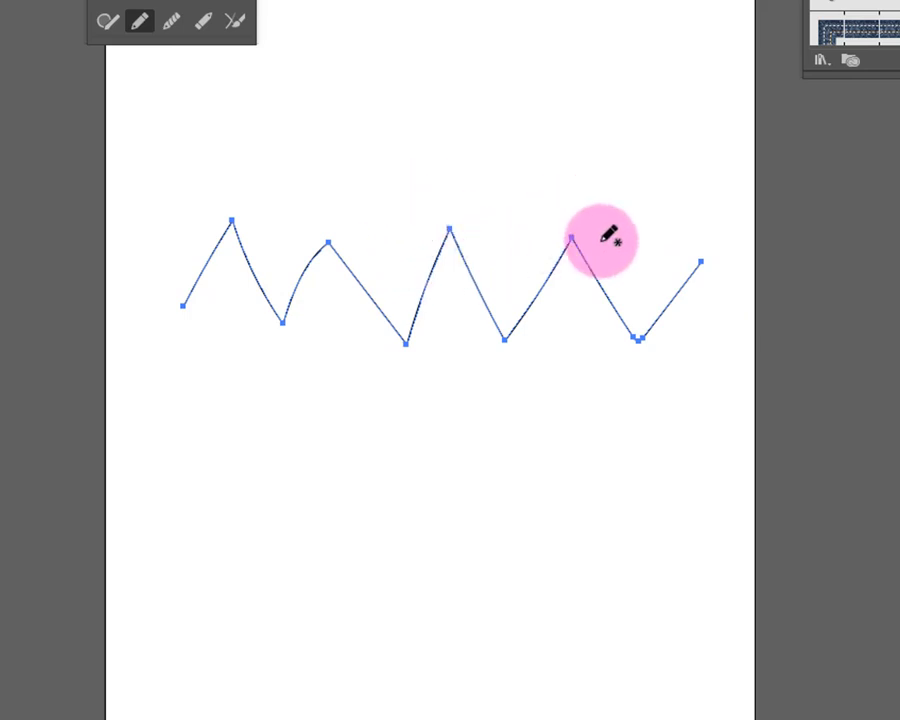
left_click(175, 27)
mouse_move(498, 237)
left_mouse_down()
mouse_move(450, 229)
mouse_move(450, 289)
mouse_move(450, 231)
mouse_move(458, 293)
left_mouse_up()
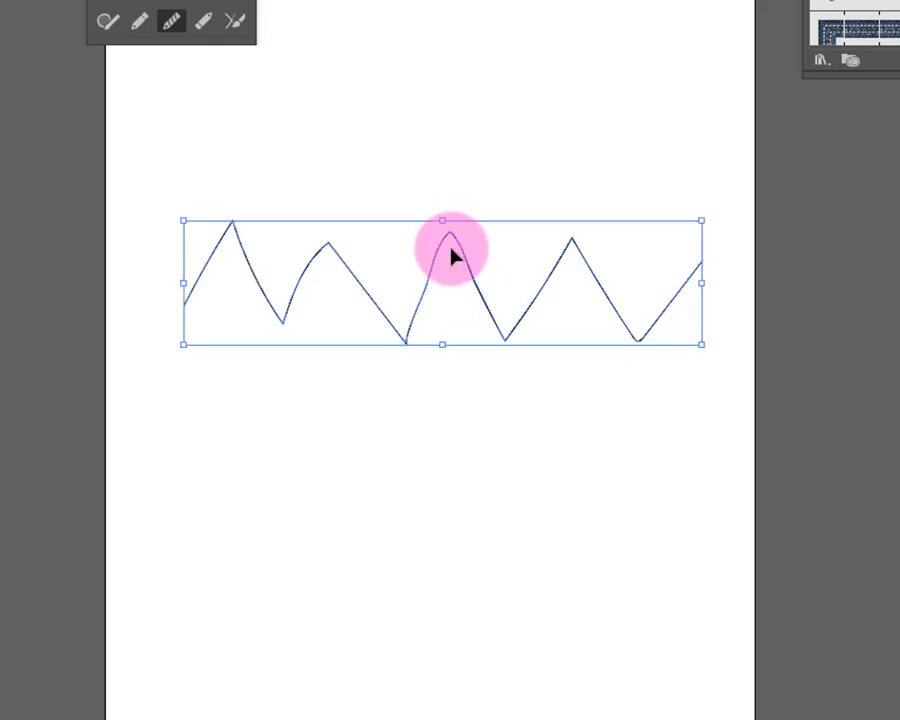
left_click(452, 249, "ctrl")
mouse_move(607, 384)
left_mouse_down()
mouse_move(621, 492)
mouse_move(602, 495)
mouse_move(607, 402)
mouse_move(597, 508)
mouse_move(639, 376)
mouse_move(595, 523)
mouse_move(581, 436)
mouse_move(599, 408)
mouse_move(551, 627)
left_mouse_up()
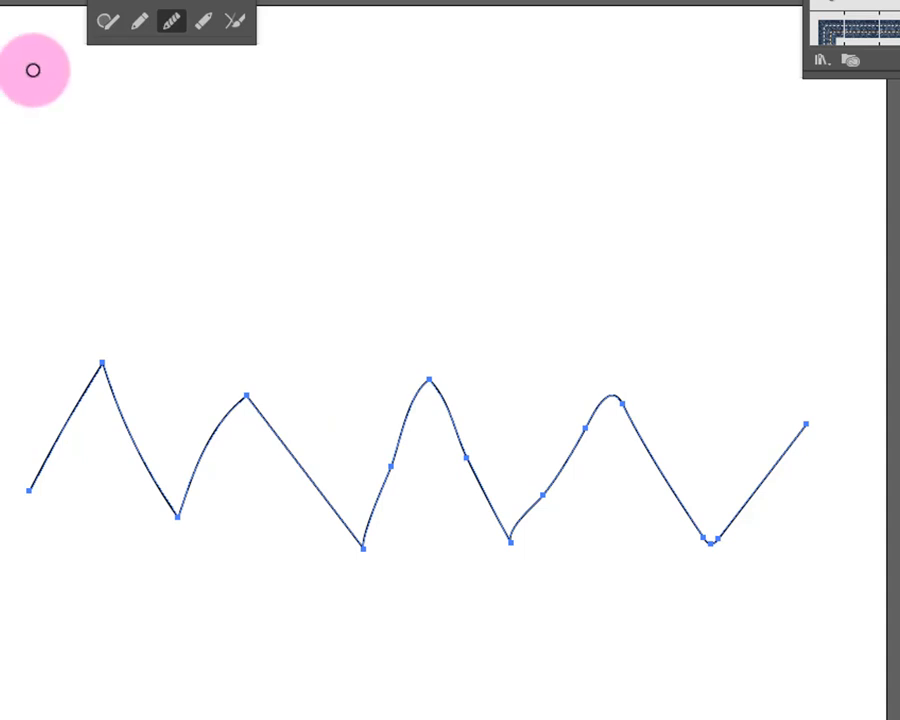
Draw a closed egg-like outline above the zigzag with the Pencil tool and even out its edges with the Smooth tool
left_click(140, 28)
mouse_move(410, 186)
left_mouse_down()
mouse_move(428, 304)
mouse_move(420, 176)
mouse_move(412, 186)
mouse_move(436, 253)
mouse_move(472, 213)
left_mouse_up()
left_click(171, 22)
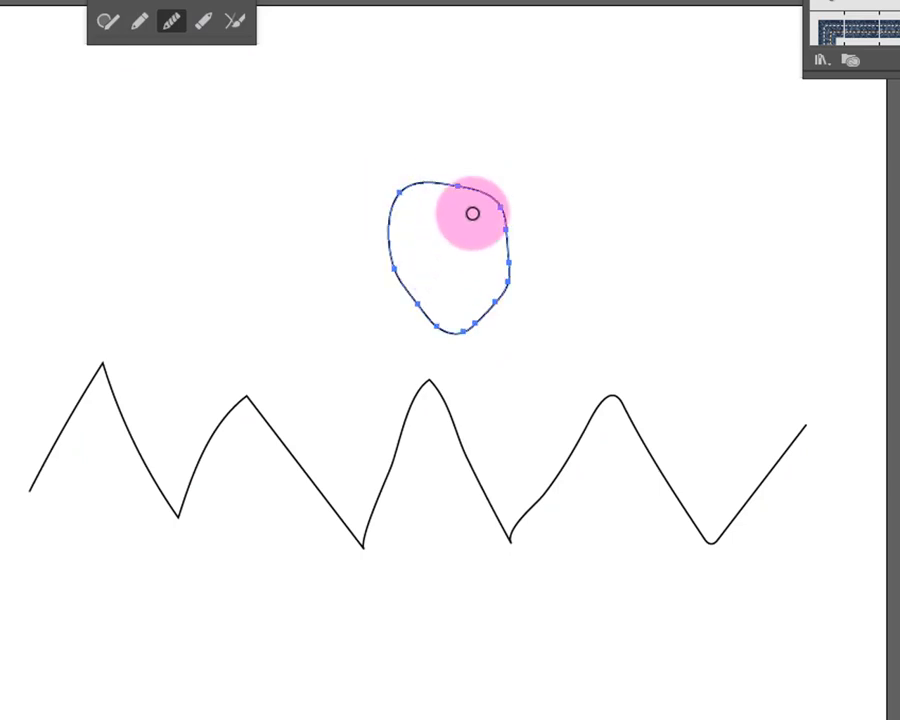
left_click_drag(457, 184, 463, 124)
mouse_move(416, 304)
left_mouse_down()
mouse_move(368, 352)
mouse_move(416, 318)
mouse_move(454, 339)
mouse_move(446, 336)
mouse_move(464, 330)
mouse_move(492, 357)
mouse_move(496, 303)
mouse_move(526, 301)
mouse_move(490, 275)
mouse_move(524, 219)
left_mouse_up()
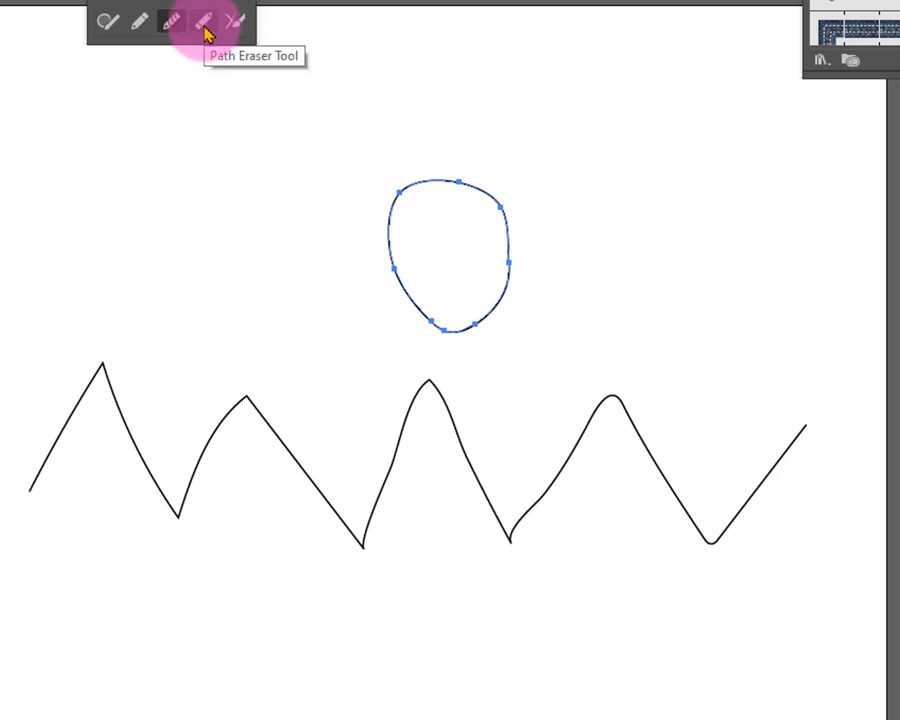
Draw about nine loose, crossing freehand curves beside and across the egg-like outline with the Pencil tool
key("v")
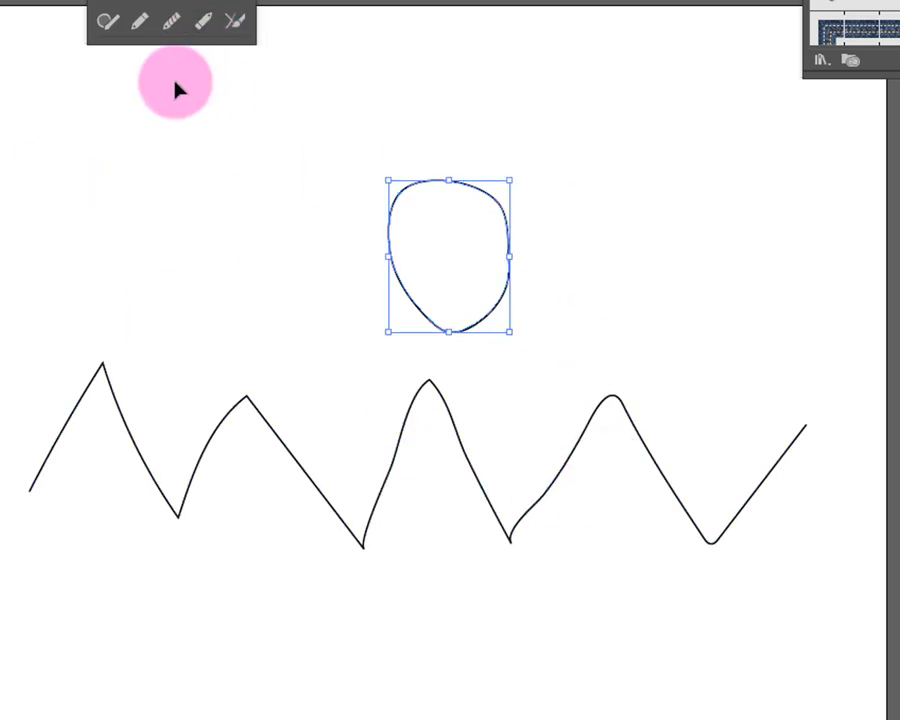
left_click(145, 28)
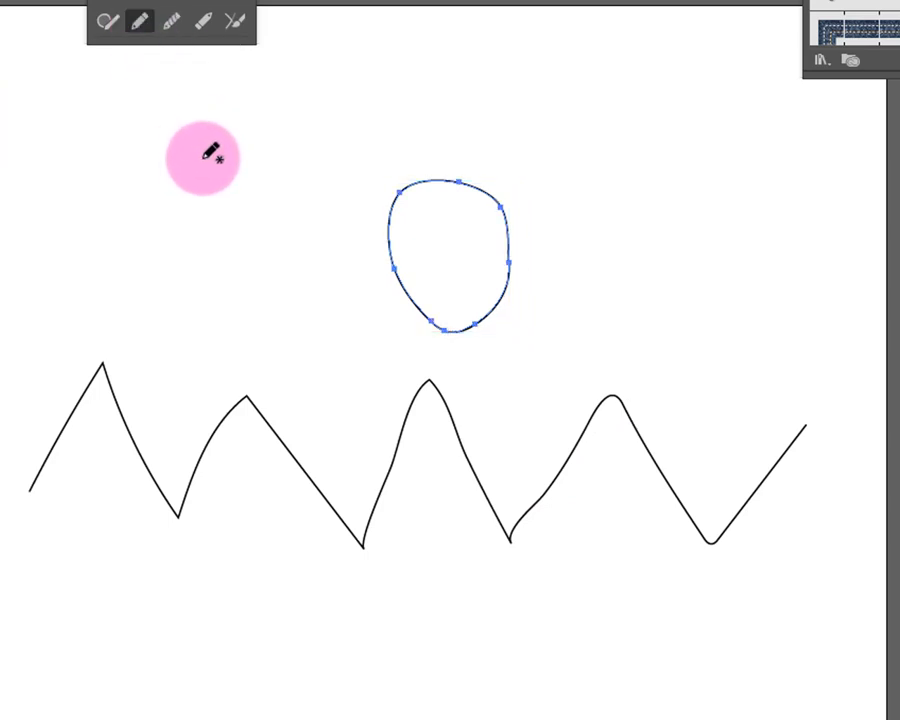
mouse_move(209, 172)
left_mouse_down()
mouse_move(270, 152)
mouse_move(265, 225)
mouse_move(234, 201)
left_mouse_up()
mouse_move(145, 135)
left_mouse_down()
mouse_move(323, 87)
mouse_move(339, 169)
mouse_move(325, 217)
left_mouse_up()
mouse_move(162, 251)
left_mouse_down()
mouse_move(333, 354)
mouse_move(320, 361)
left_mouse_up()
mouse_move(184, 276)
left_mouse_down()
mouse_move(267, 276)
mouse_move(297, 341)
left_mouse_up()
mouse_move(234, 327)
left_mouse_down()
mouse_move(264, 146)
mouse_move(310, 277)
left_mouse_up()
left_click_drag(355, 302, 603, 356)
left_click_drag(600, 210, 600, 328)
mouse_move(498, 338)
left_mouse_down()
mouse_move(475, 238)
mouse_move(656, 278)
left_mouse_up()
mouse_move(527, 253)
left_mouse_down()
mouse_move(560, 354)
mouse_move(580, 355)
left_mouse_up()
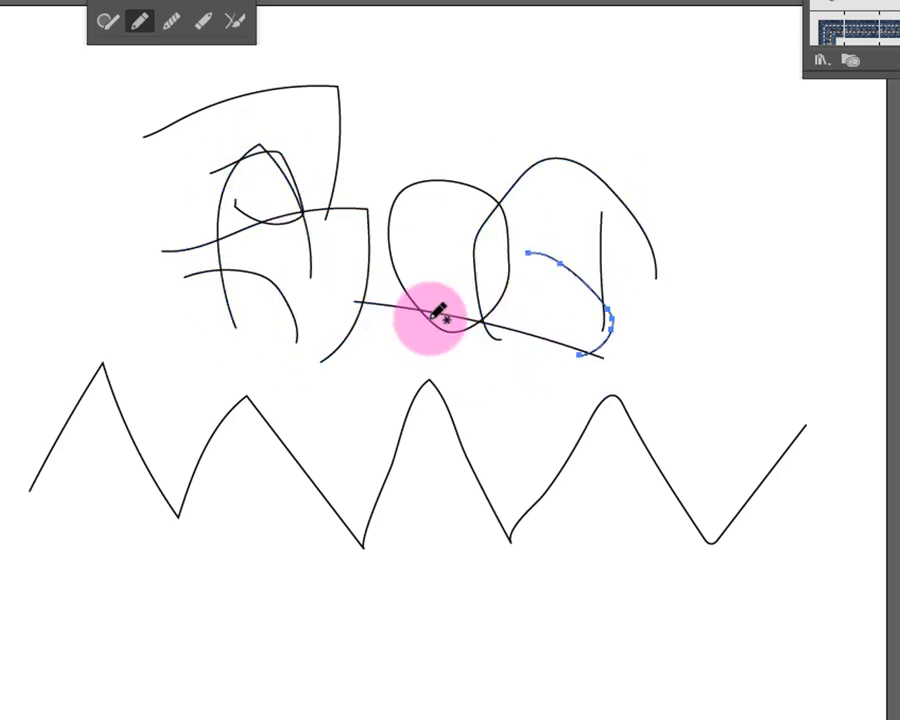
Erase most of the last drawn curve and the second peak of the zigzag path with the Path Eraser tool
left_click(203, 22)
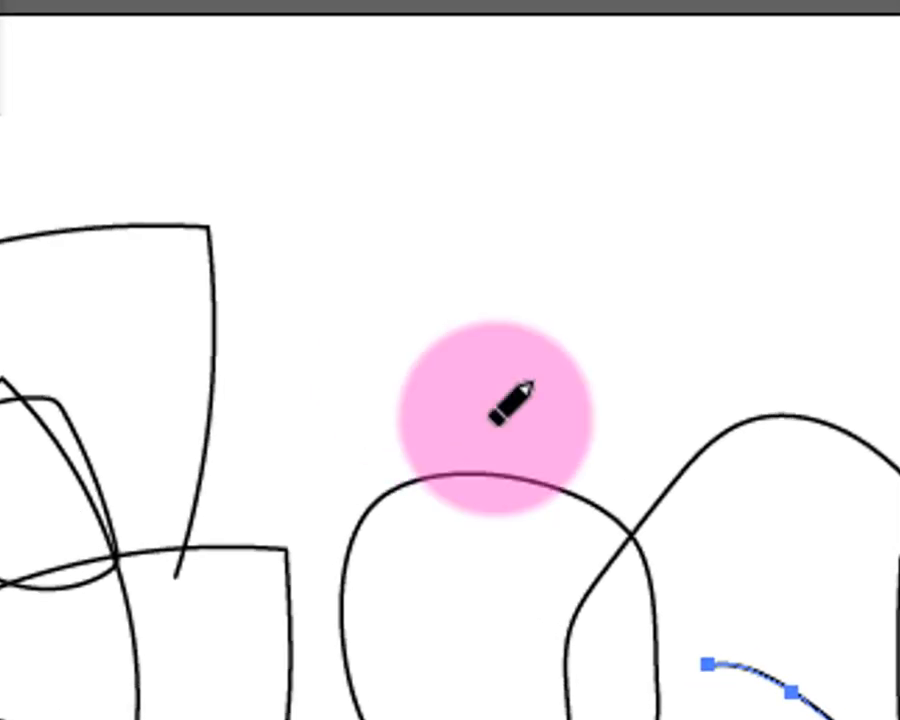
mouse_move(720, 662)
left_mouse_down()
mouse_move(562, 484)
mouse_move(433, 375)
mouse_move(437, 425)
mouse_move(415, 435)
mouse_move(324, 349)
left_mouse_up()
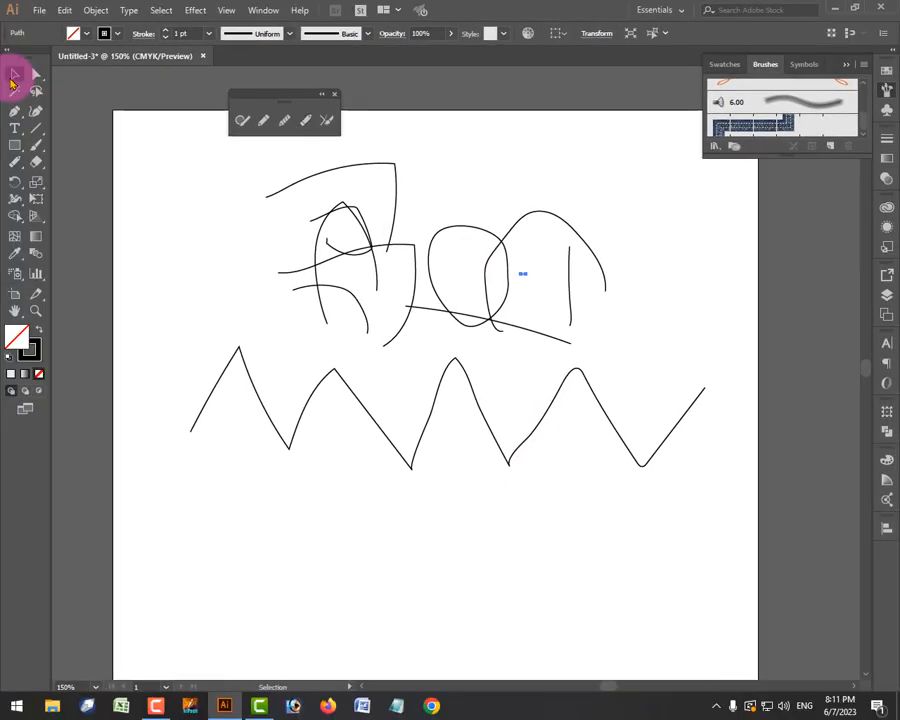
left_click(15, 74)
left_click(311, 398)
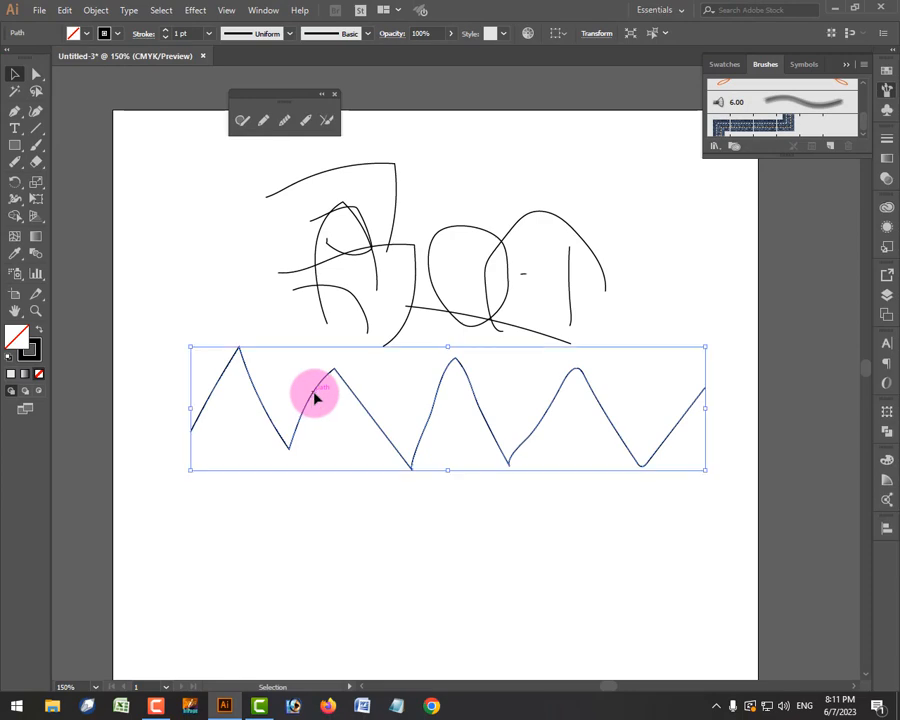
left_click(306, 121)
mouse_move(270, 400)
left_mouse_down()
mouse_move(275, 414)
mouse_move(263, 404)
mouse_move(293, 440)
mouse_move(337, 368)
mouse_move(390, 398)
mouse_move(348, 362)
left_mouse_up()
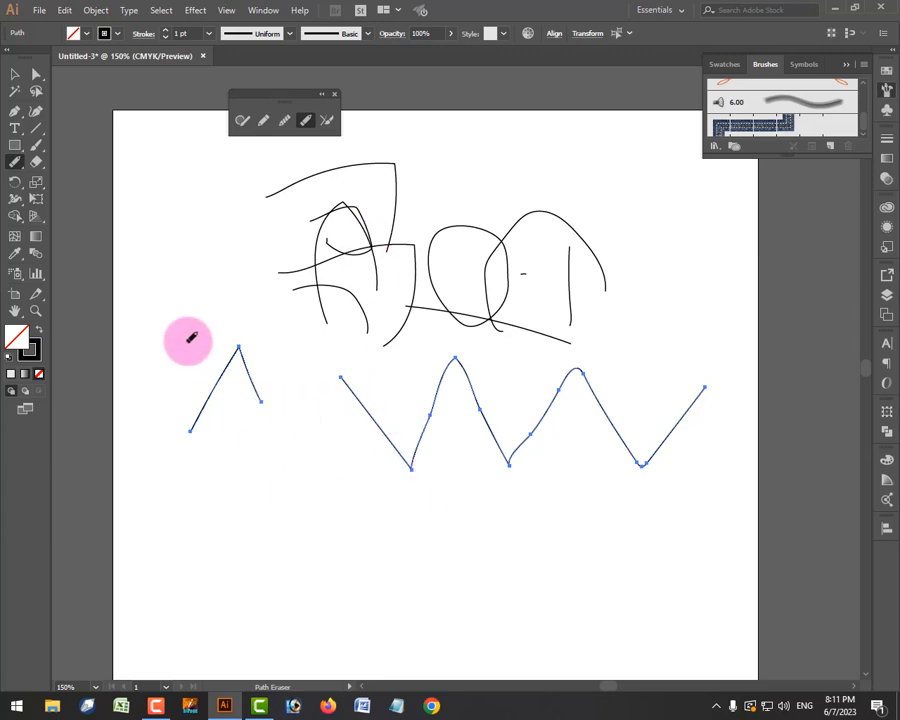
Draw a rectangle below the zigzag and erase its upper-right corner with the Path Eraser tool
left_click_drag(13, 153, 44, 145)
left_click_drag(283, 479, 436, 617)
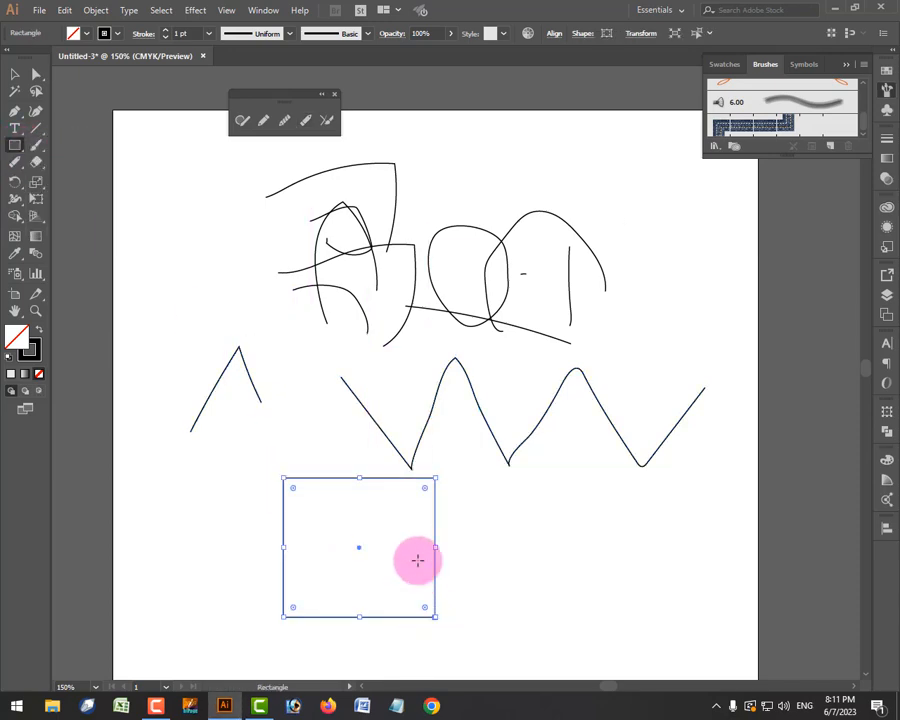
left_click(305, 124)
left_click_drag(438, 478, 438, 545)
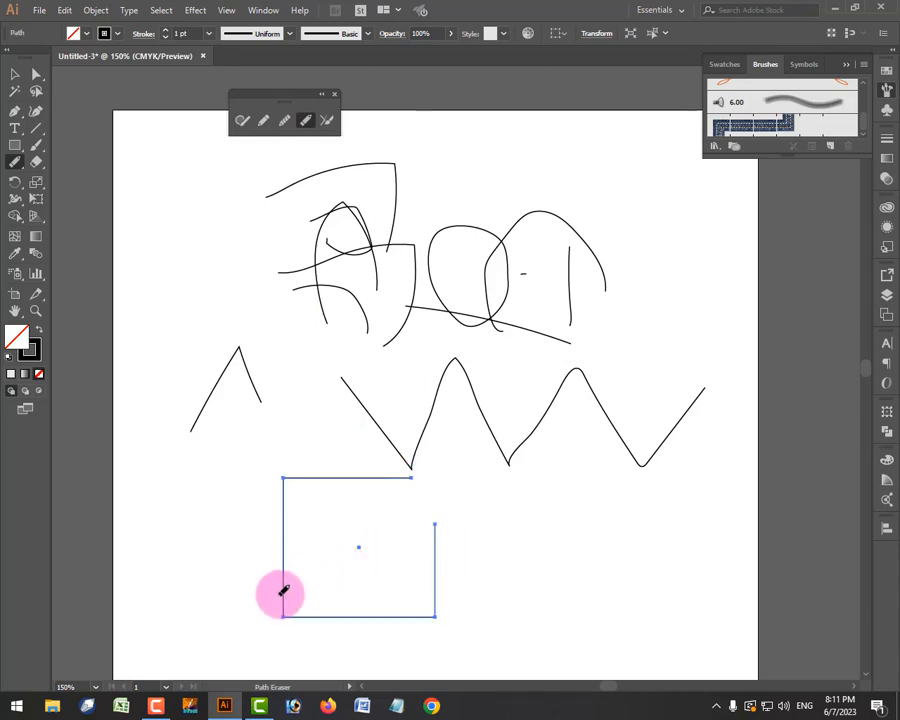
Try to cut off the rectangle's lower-left corner with the Path Eraser tool and move the piece outward
left_click_drag(290, 598, 314, 614)
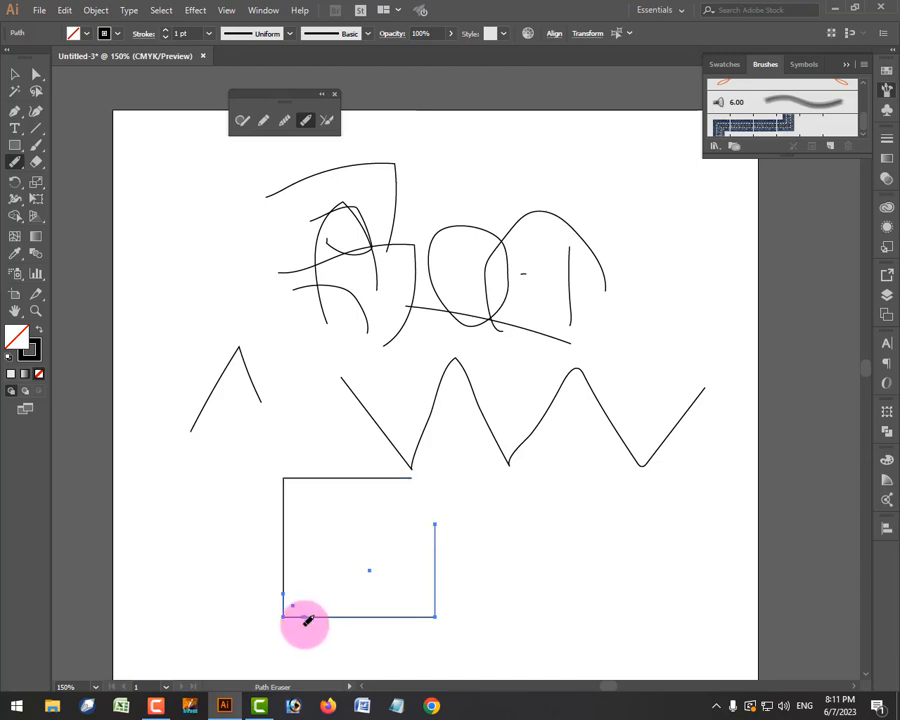
left_click(15, 74)
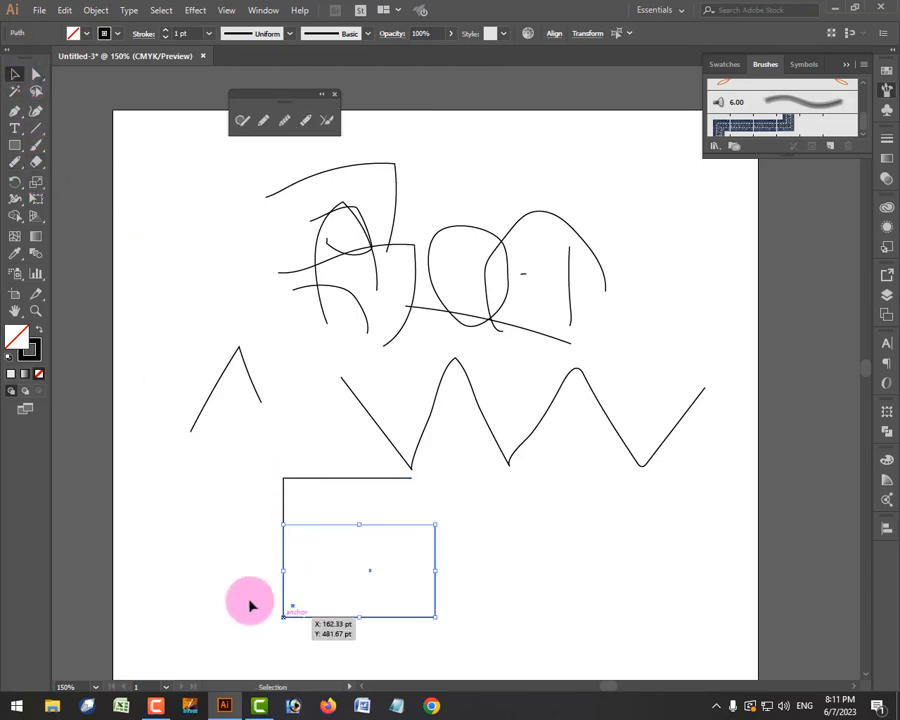
left_click(285, 628)
left_click_drag(283, 617, 225, 617)
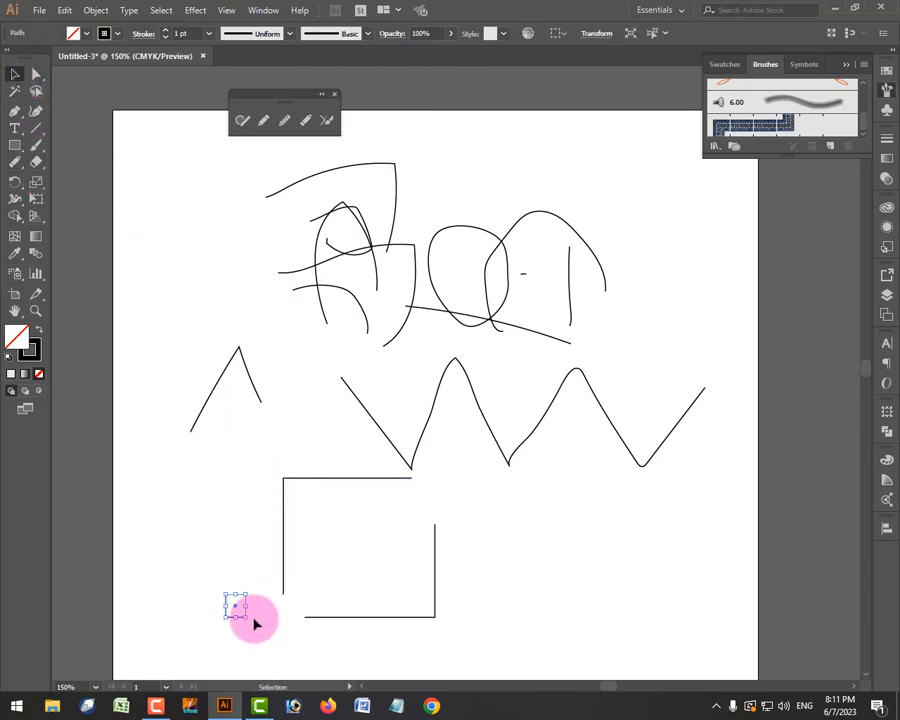
left_click(305, 643)
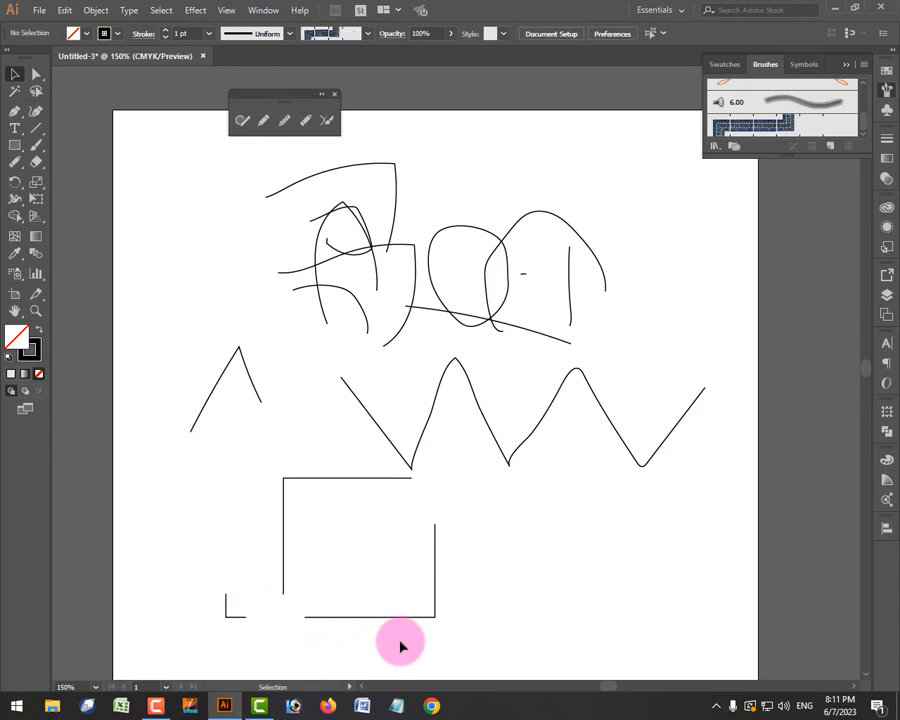
key("ctrl+z")
key("ctrl+z")
left_click(462, 574)
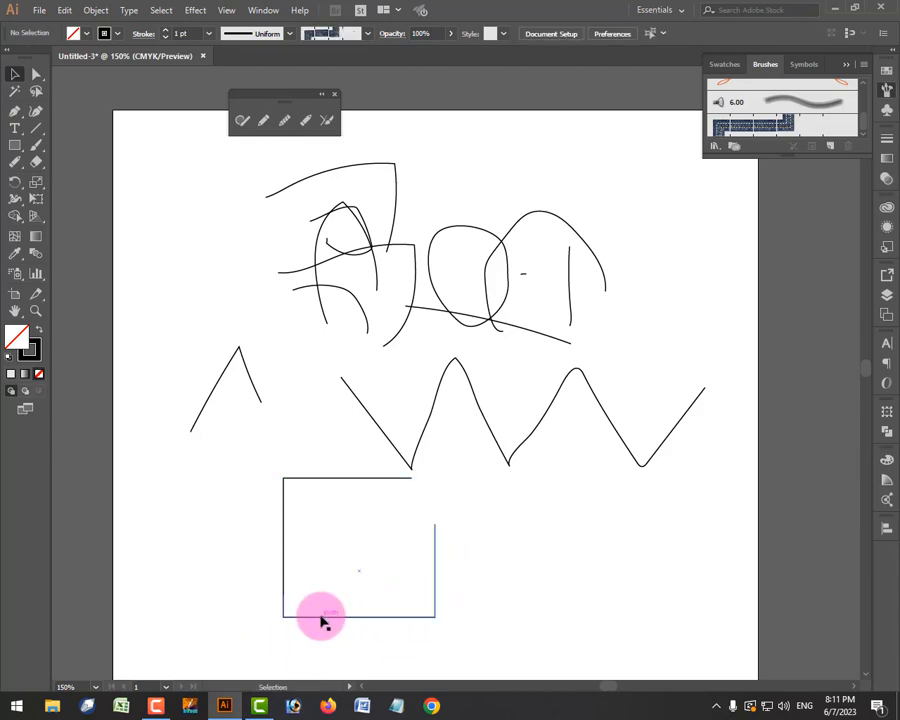
Close the gap at the rectangle's upper-right corner with the Join tool
left_click(328, 121)
mouse_move(434, 529)
left_mouse_down()
mouse_move(424, 479)
mouse_move(402, 480)
left_mouse_up()
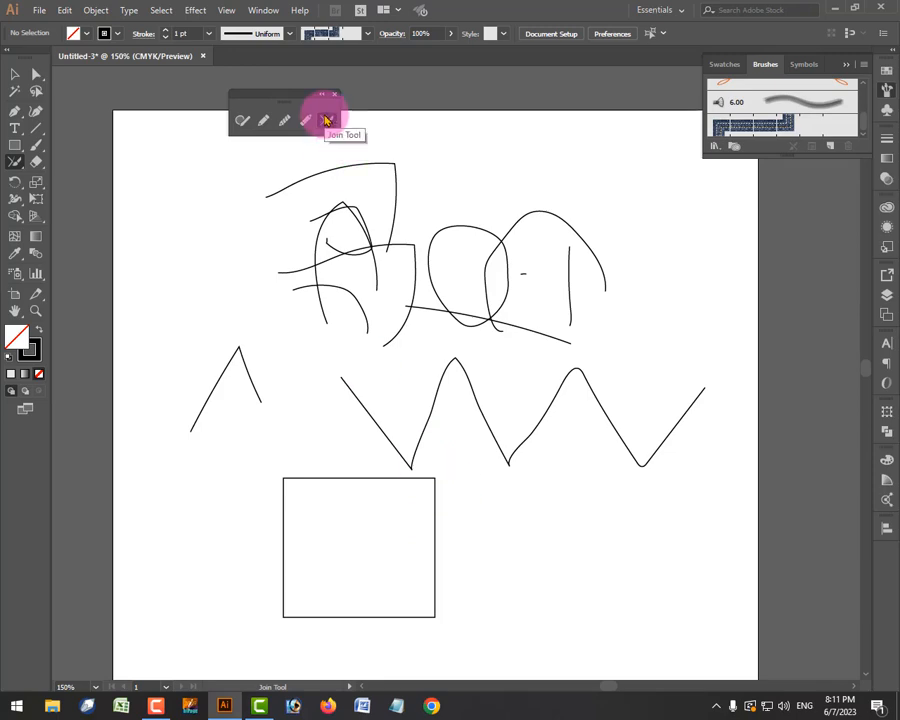
left_click(16, 162)
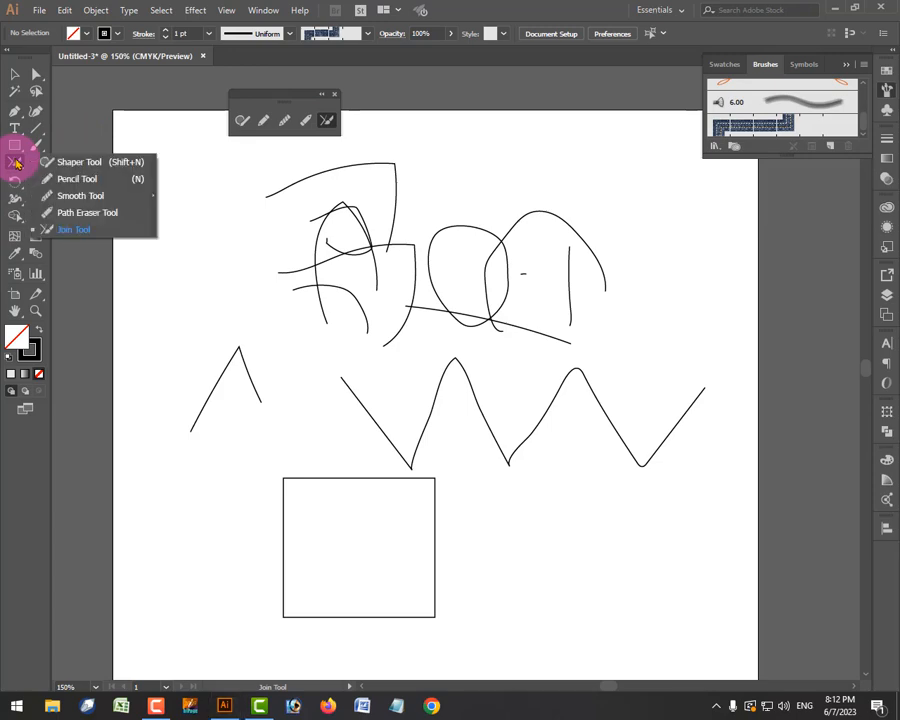
Draw three crossing strokes forming a letter A beside the rectangle with the Pencil tool
left_click(263, 120)
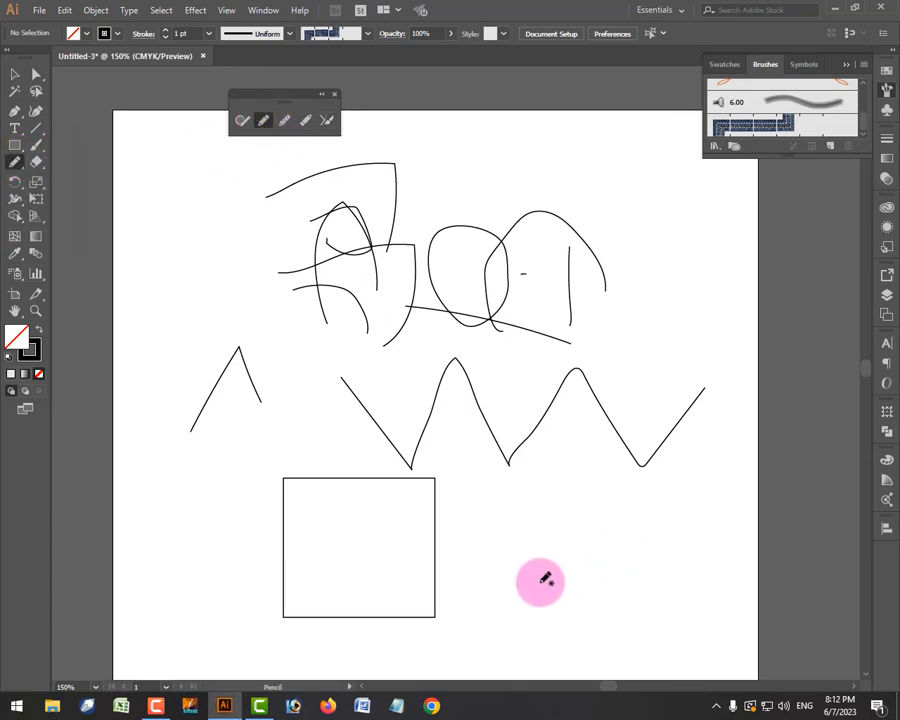
mouse_move(514, 585)
left_mouse_down()
mouse_move(590, 472)
mouse_move(592, 576)
left_mouse_up()
mouse_move(512, 550)
left_mouse_down()
mouse_move(621, 562)
mouse_move(620, 592)
left_mouse_up()
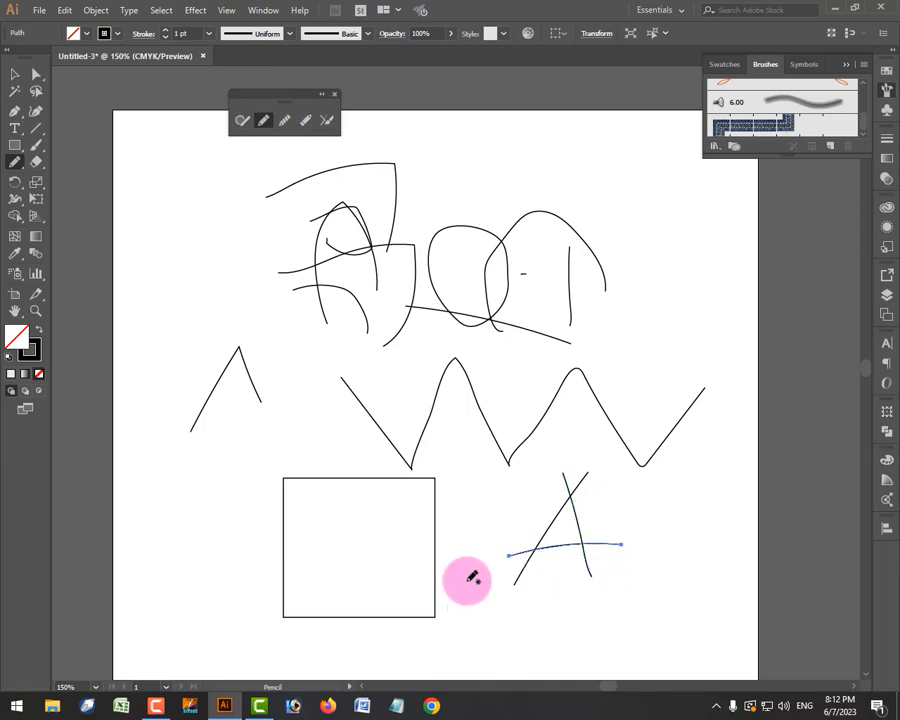
Trim the overhanging ends at the A shape's lower-left crossing into a corner with the Join tool
left_click(325, 121)
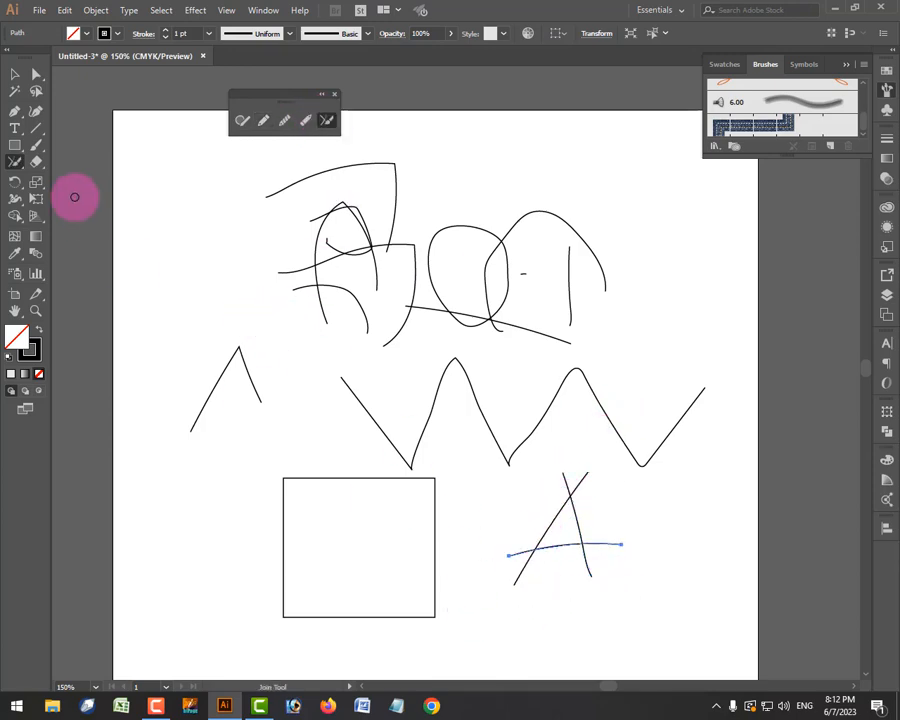
left_click(15, 74)
mouse_move(537, 447)
left_mouse_down()
mouse_move(590, 594)
mouse_move(522, 536)
mouse_move(586, 651)
left_mouse_up()
left_click(327, 121)
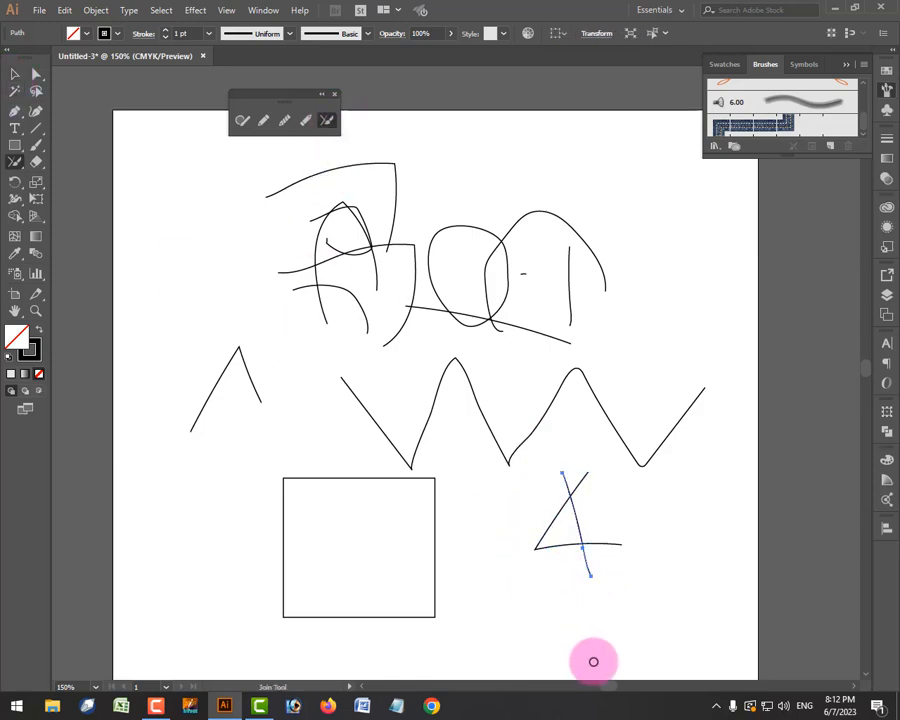
Select the A strokes and join their top crossing into a clean corner with the Join tool
left_click(15, 74)
left_click_drag(550, 478, 516, 566)
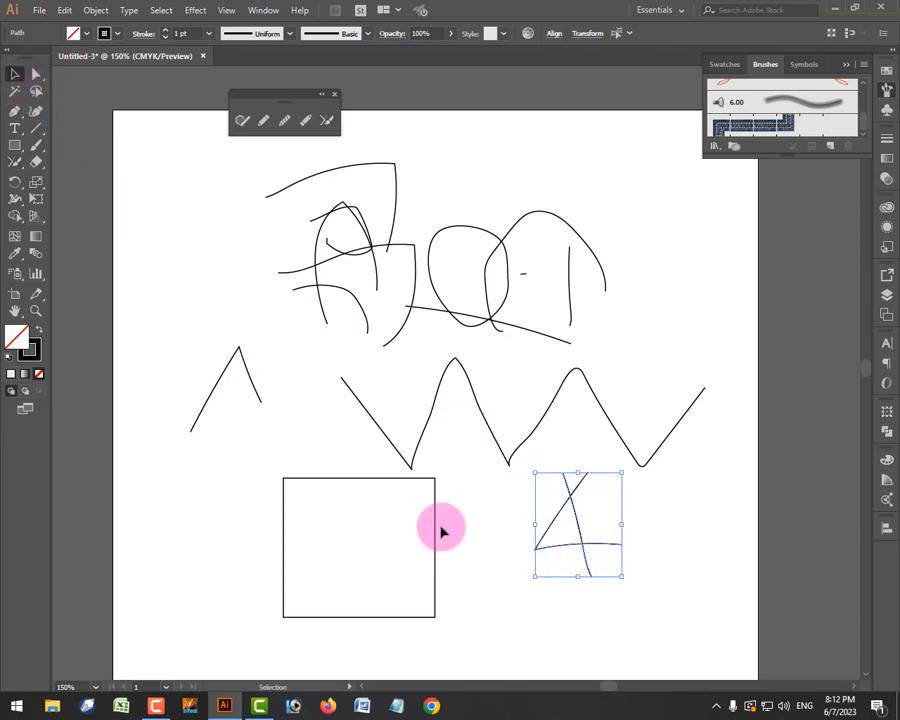
left_click(330, 121)
mouse_move(545, 484)
left_mouse_down()
mouse_move(599, 569)
mouse_move(575, 587)
mouse_move(580, 580)
left_mouse_up()
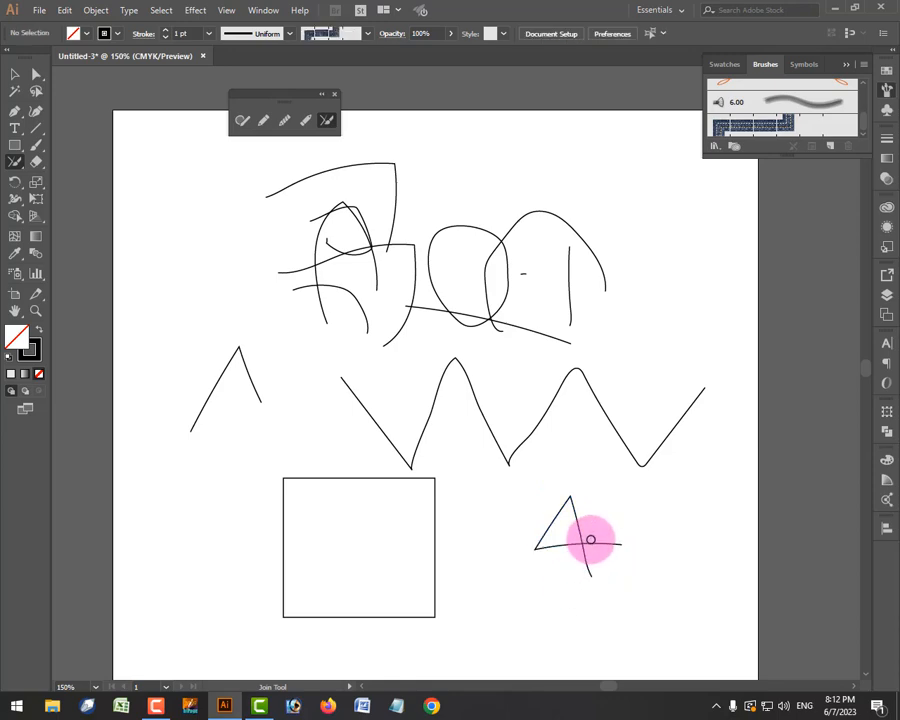
Join the two remaining overhanging ends at the lower-right crossing to close the A shape into a triangle
left_click(14, 77)
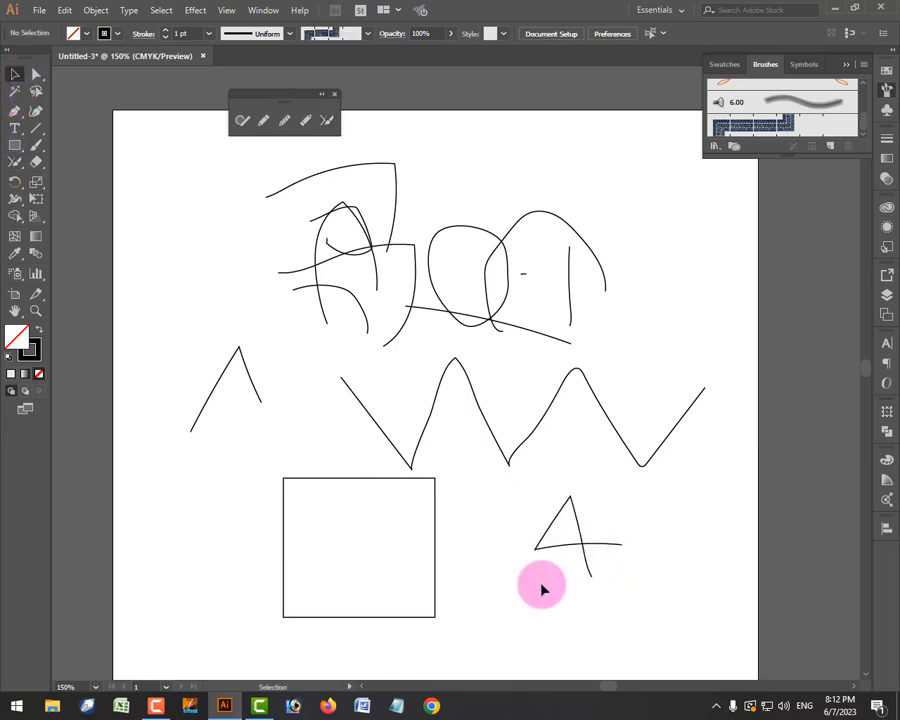
left_click(576, 542)
left_click(325, 119)
left_click_drag(606, 474, 524, 626)
Move the closed triangle up beneath the zigzag and fill it with the red swatch
left_click(14, 74)
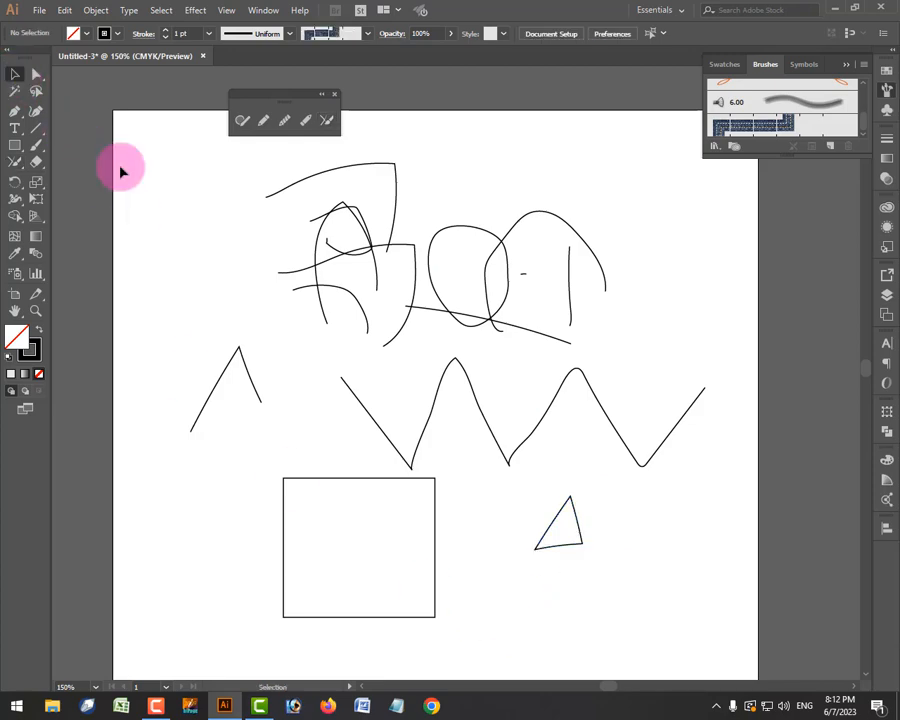
left_click_drag(567, 545, 551, 507)
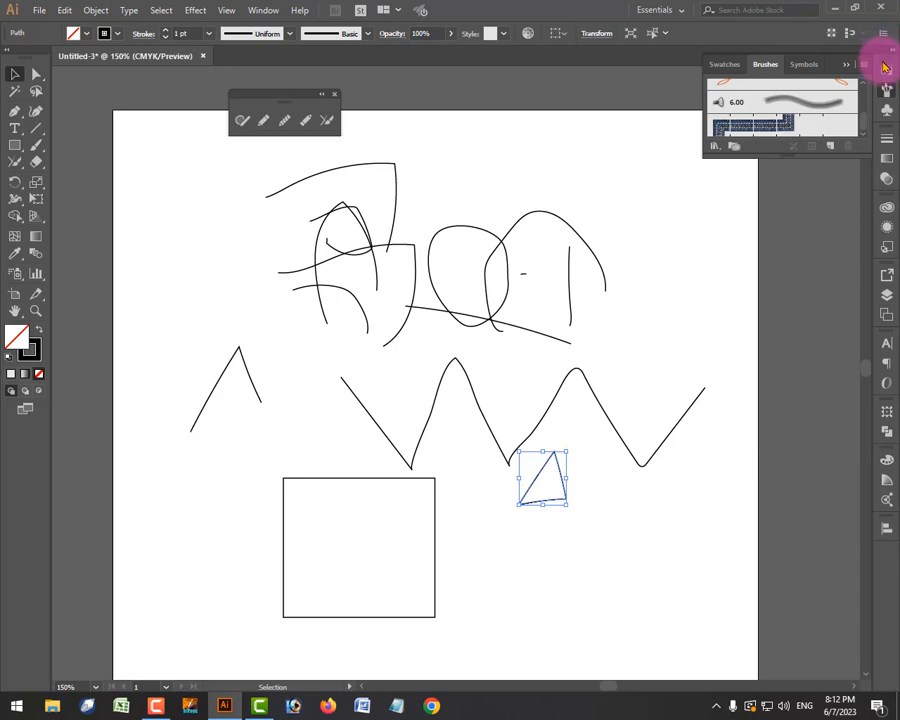
left_click(884, 75)
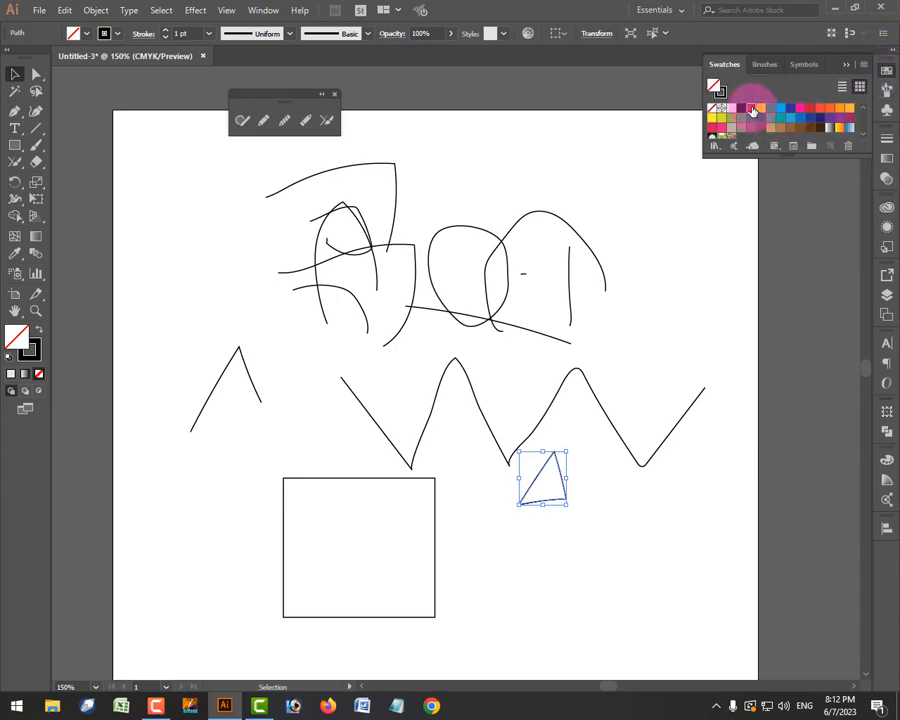
left_click(752, 108)
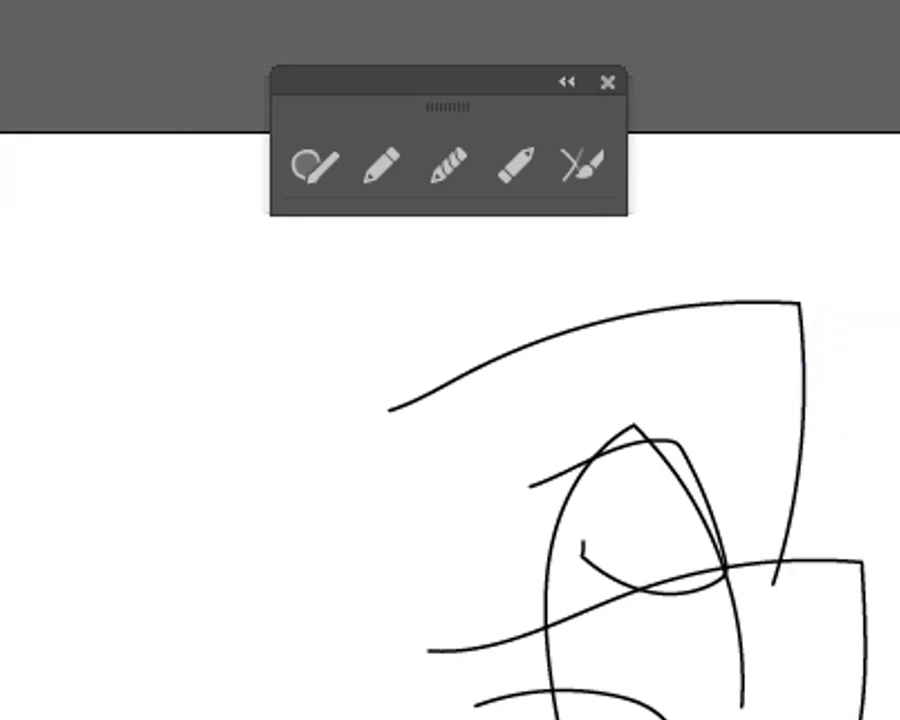
Move the floating panel of freehand tools farther away from the drawn curves
mouse_move(600, 80)
left_mouse_down()
mouse_move(436, 104)
mouse_move(310, 164)
left_mouse_up()
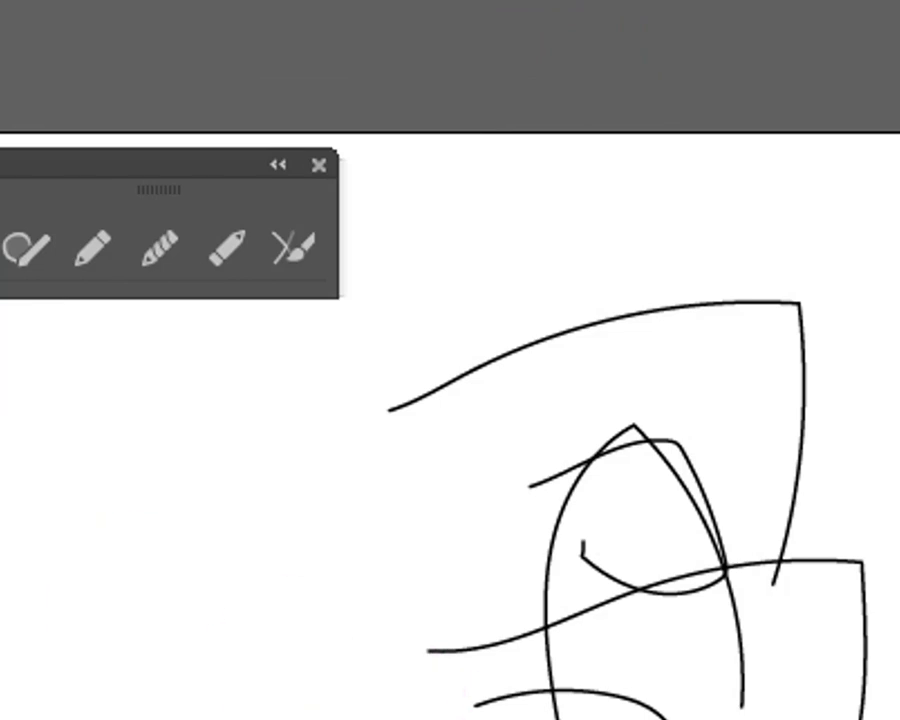